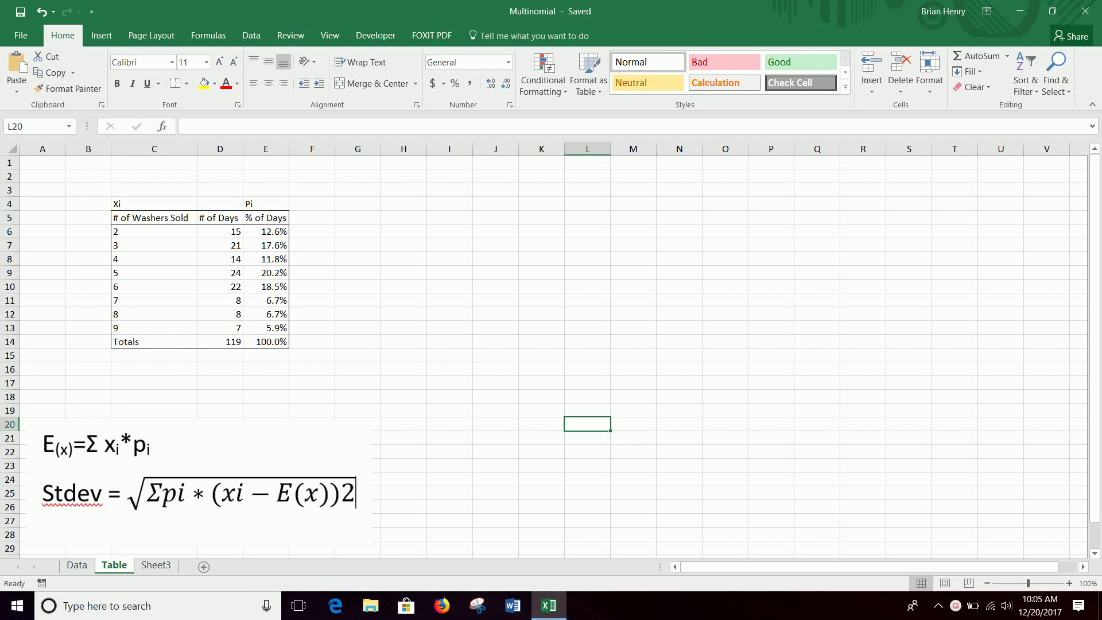
# - Highlight the empty column A cells, the # of Washers Sold heading and sample washer and day values
pyautogui.moveTo(32, 163); pyautogui.dragTo(46, 454)
pyautogui.click(45, 358)
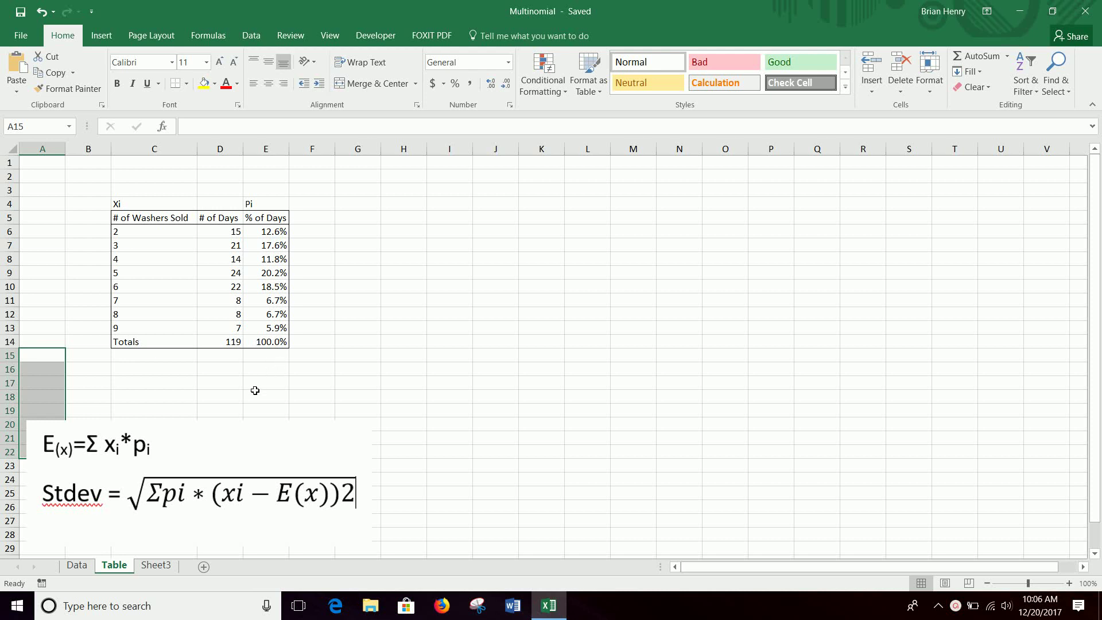
pyautogui.click(161, 219)
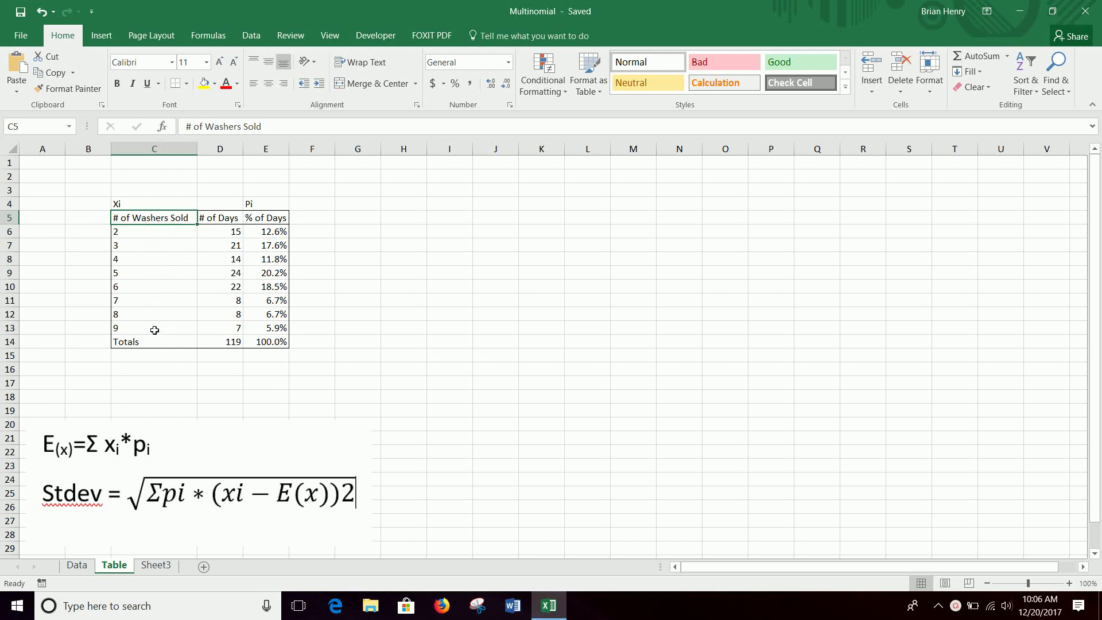
pyautogui.click(138, 236)
pyautogui.click(236, 247)
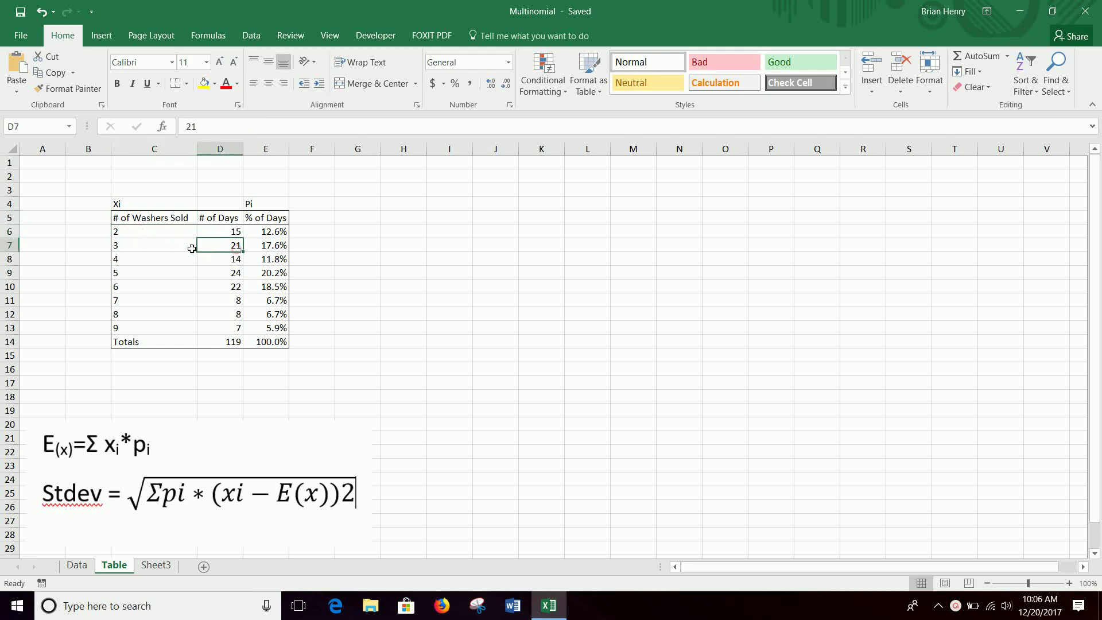
pyautogui.click(149, 245)
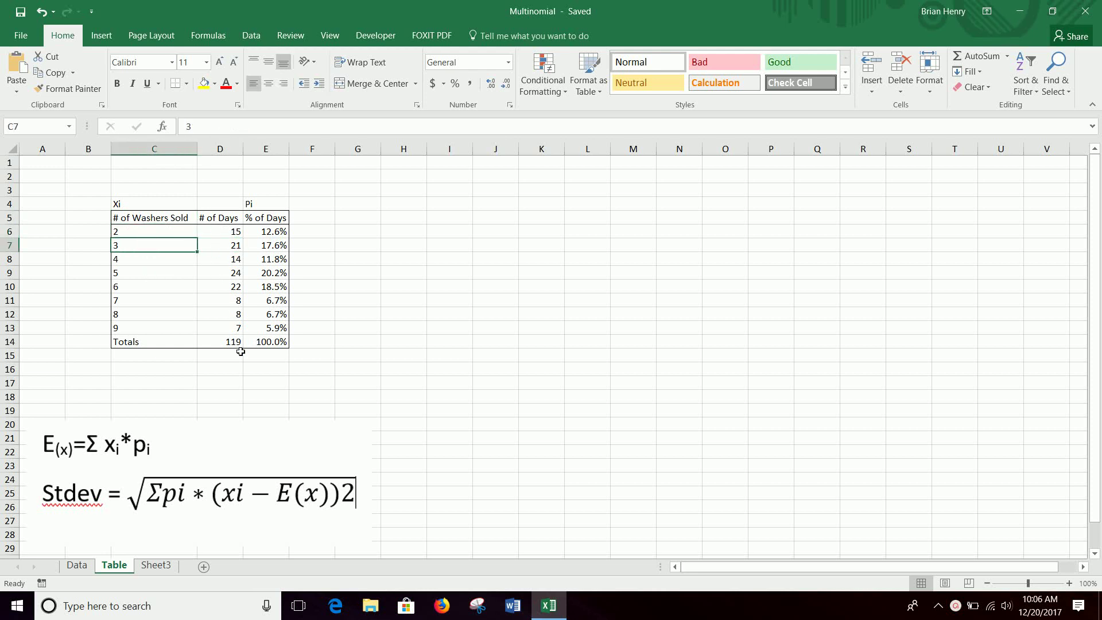
# - Point out the standard deviation formula picture and the % of Days column down to E13
pyautogui.click(77, 445)
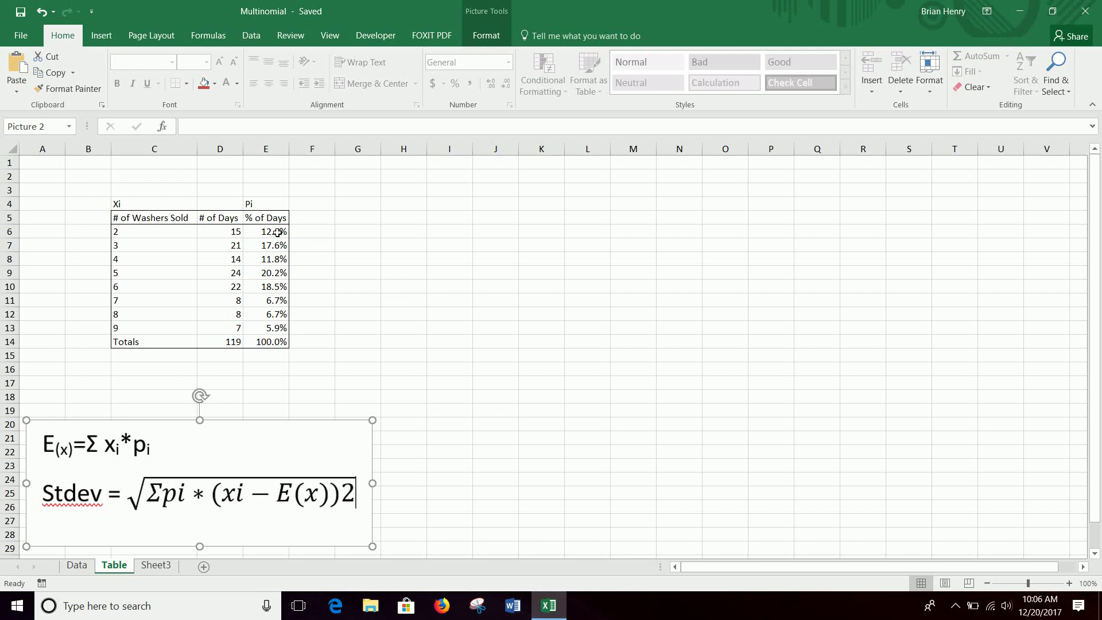
pyautogui.moveTo(263, 213); pyautogui.dragTo(263, 344)
pyautogui.click(275, 326)
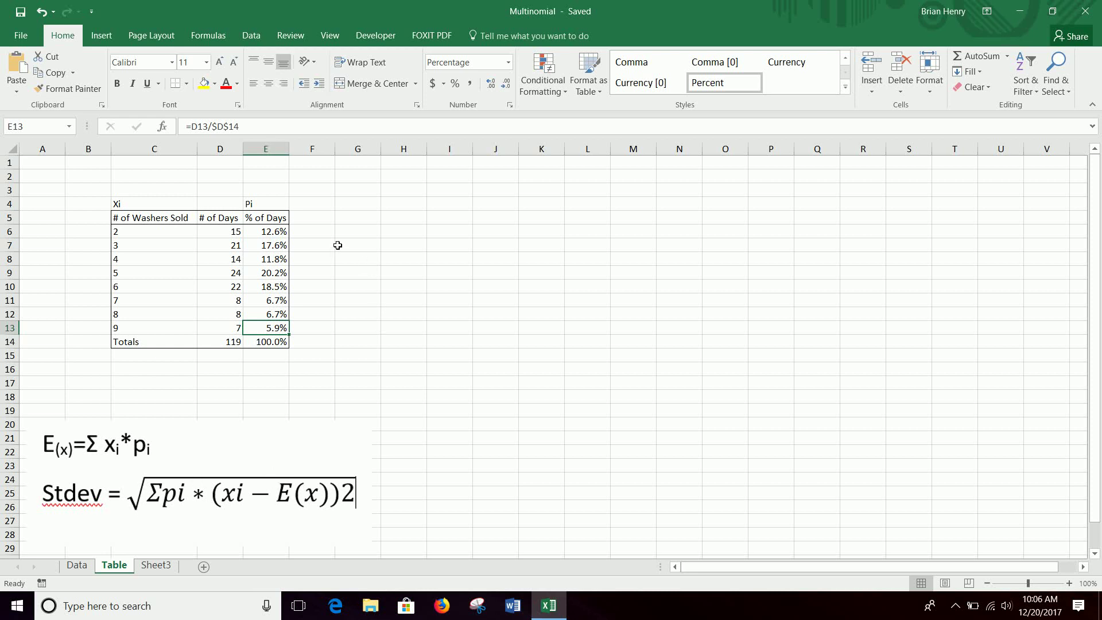
pyautogui.click(88, 444)
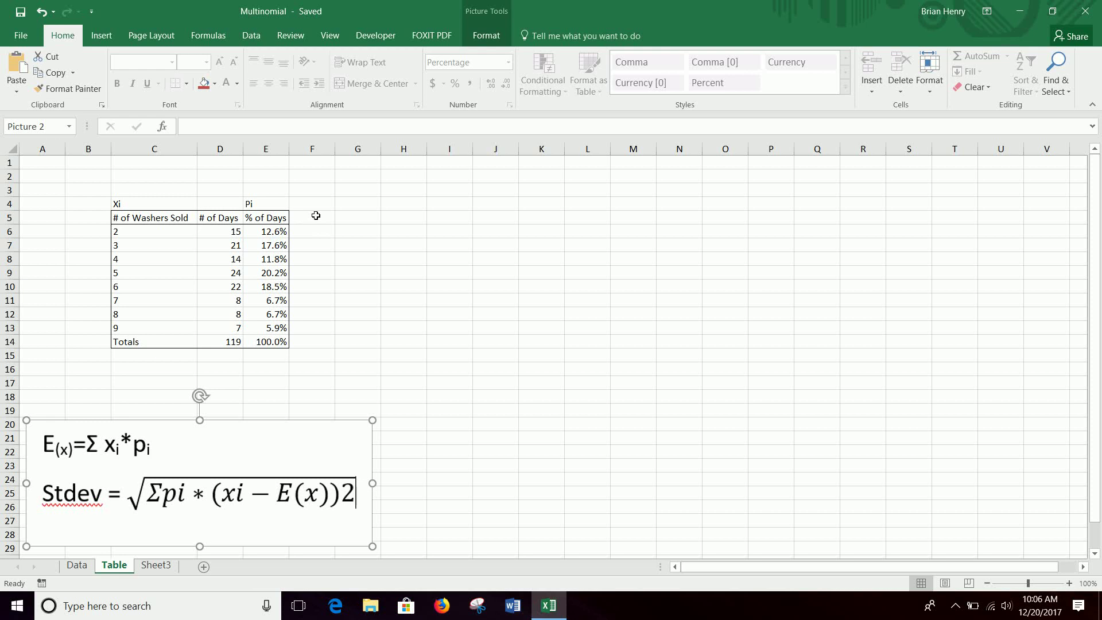
# - Enter the heading E(x) in cell F5
pyautogui.click(315, 215)
pyautogui.write('E(x')
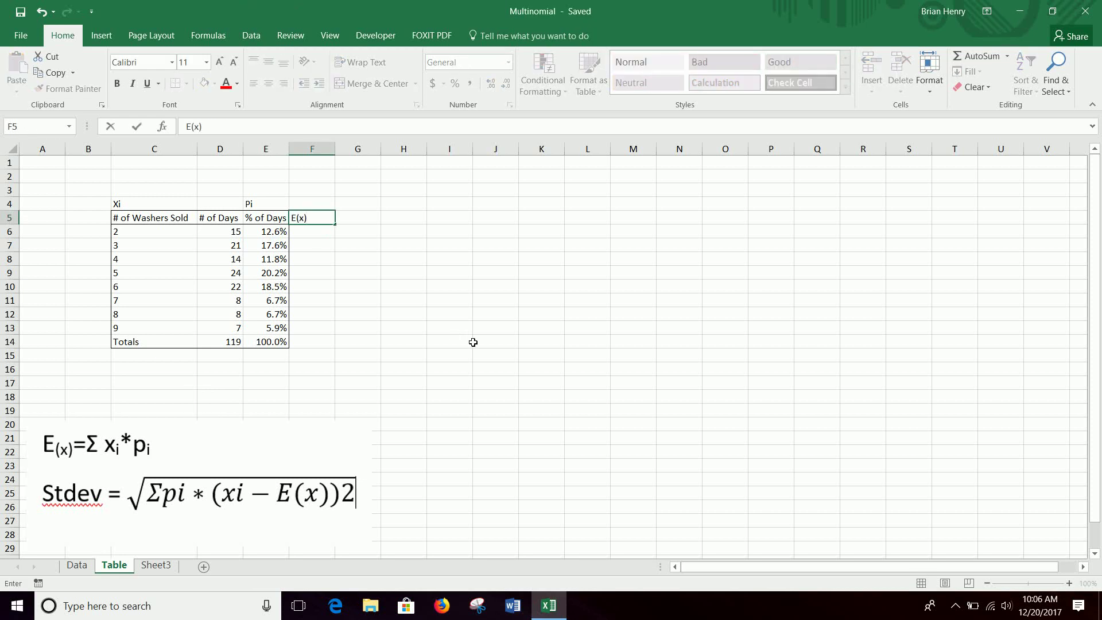
pyautogui.press('Return')
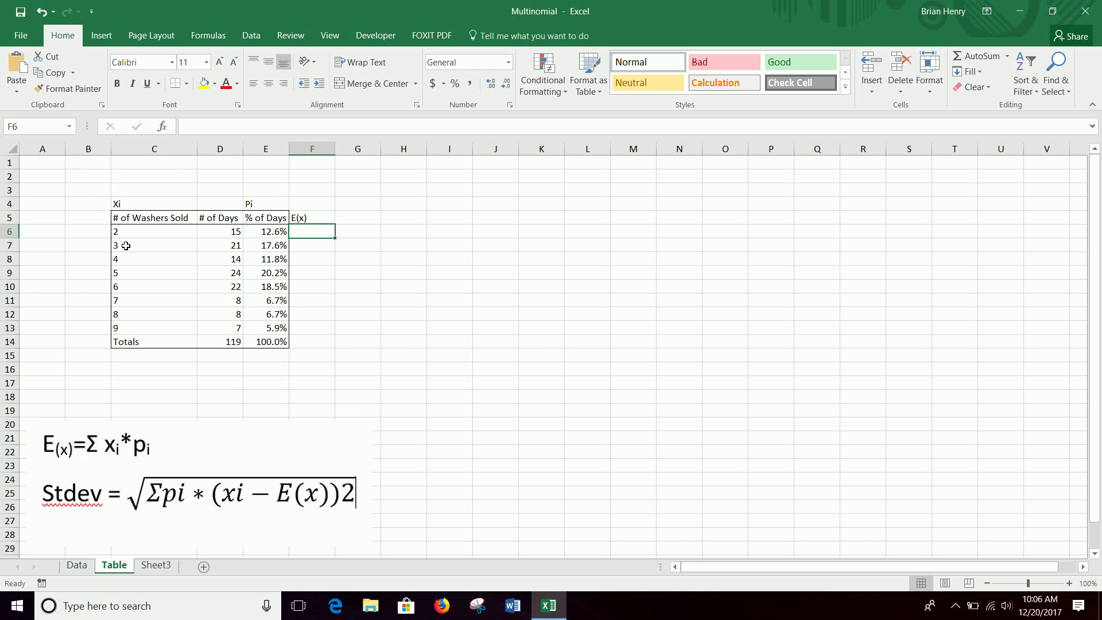
# - Highlight the Xi and Pi labels, washer counts C6:C13 and day percentages E6:E13 to explain them
pyautogui.click(125, 206)
pyautogui.click(251, 202)
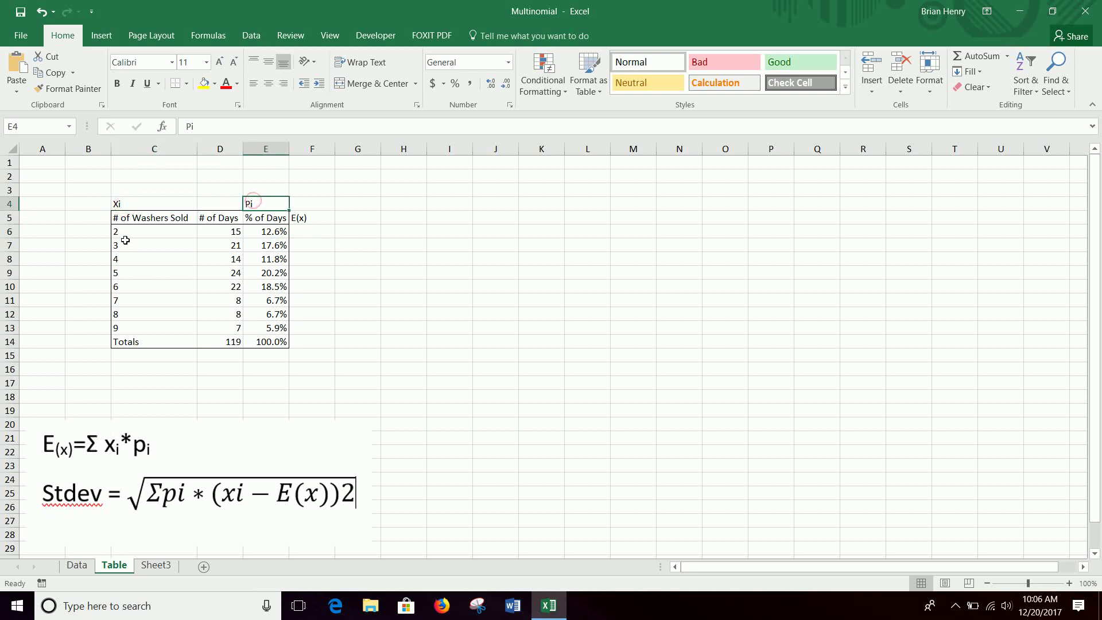
pyautogui.moveTo(130, 233); pyautogui.dragTo(125, 328)
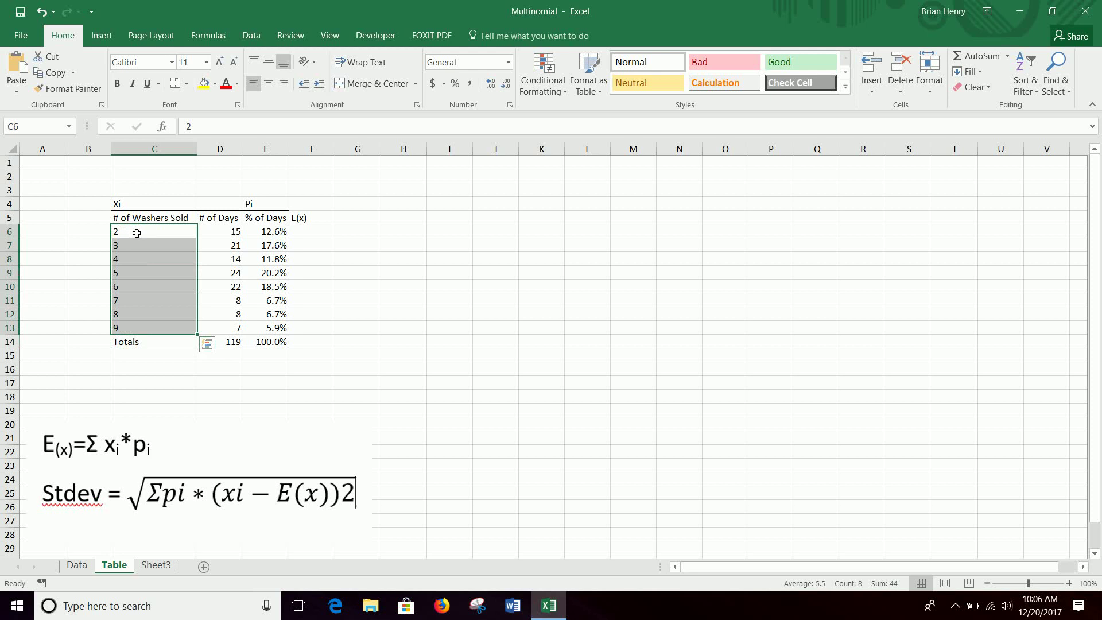
pyautogui.moveTo(136, 232); pyautogui.dragTo(129, 340)
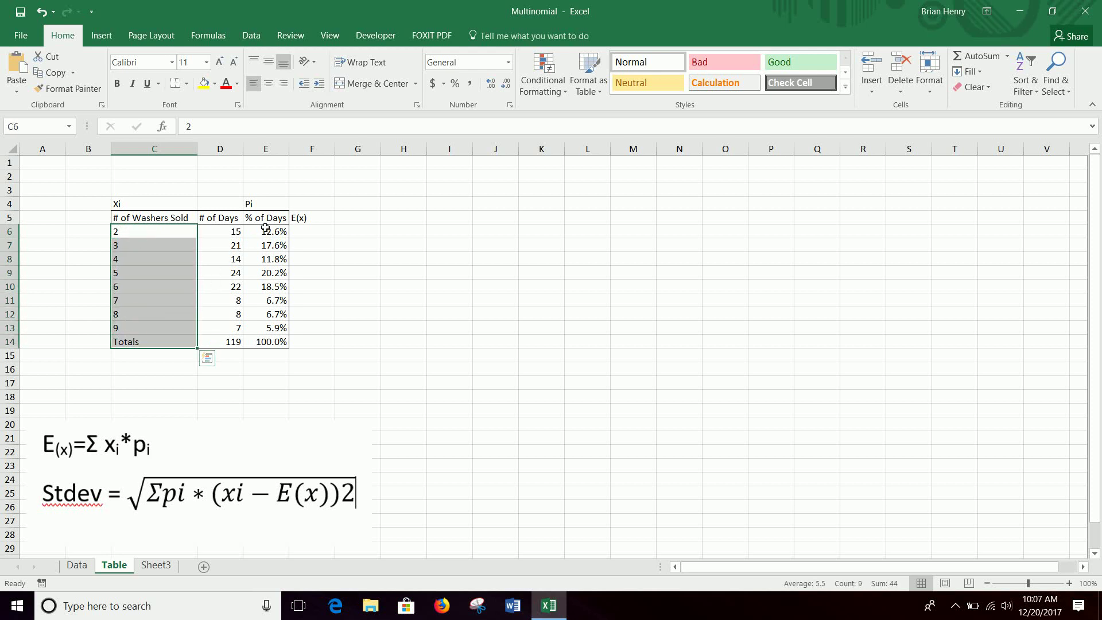
pyautogui.moveTo(266, 228); pyautogui.dragTo(269, 330)
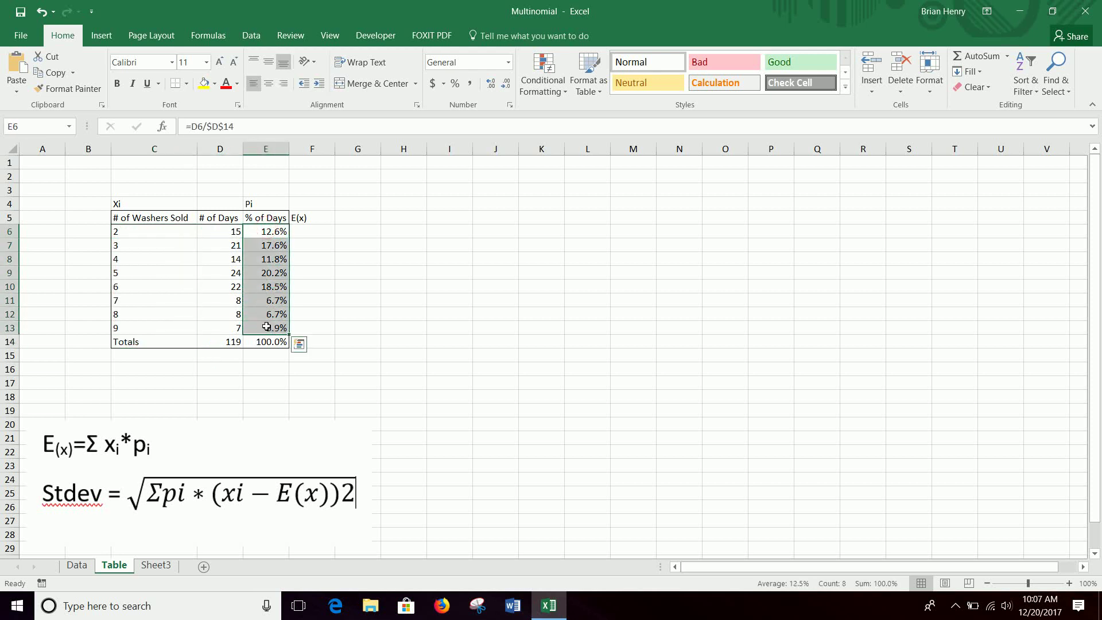
pyautogui.click(231, 343)
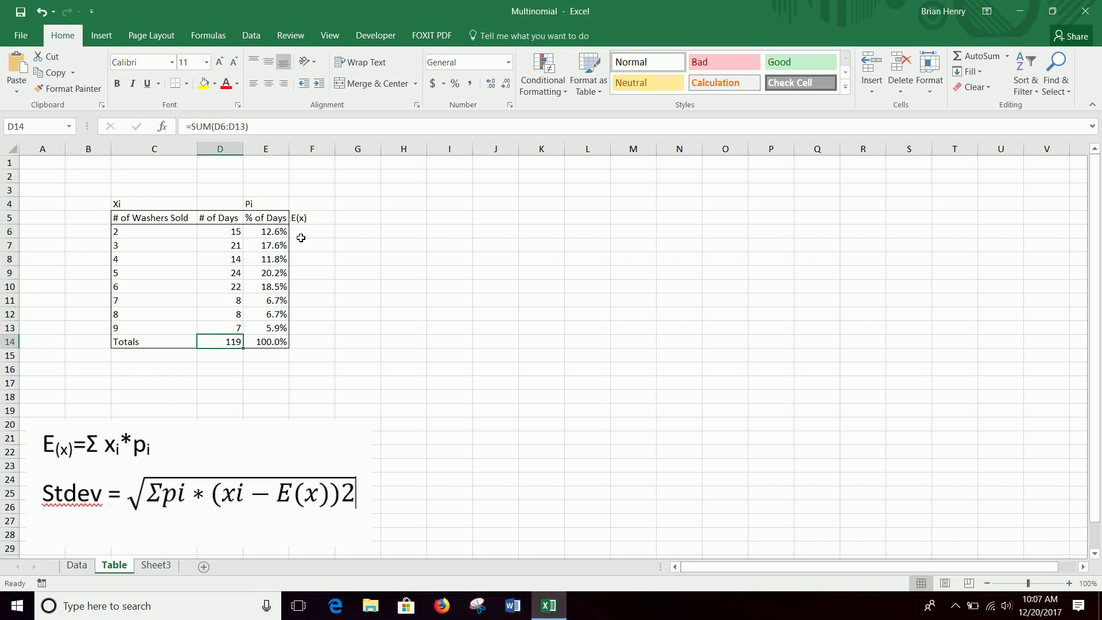
pyautogui.click(269, 230)
pyautogui.moveTo(270, 231); pyautogui.dragTo(269, 330)
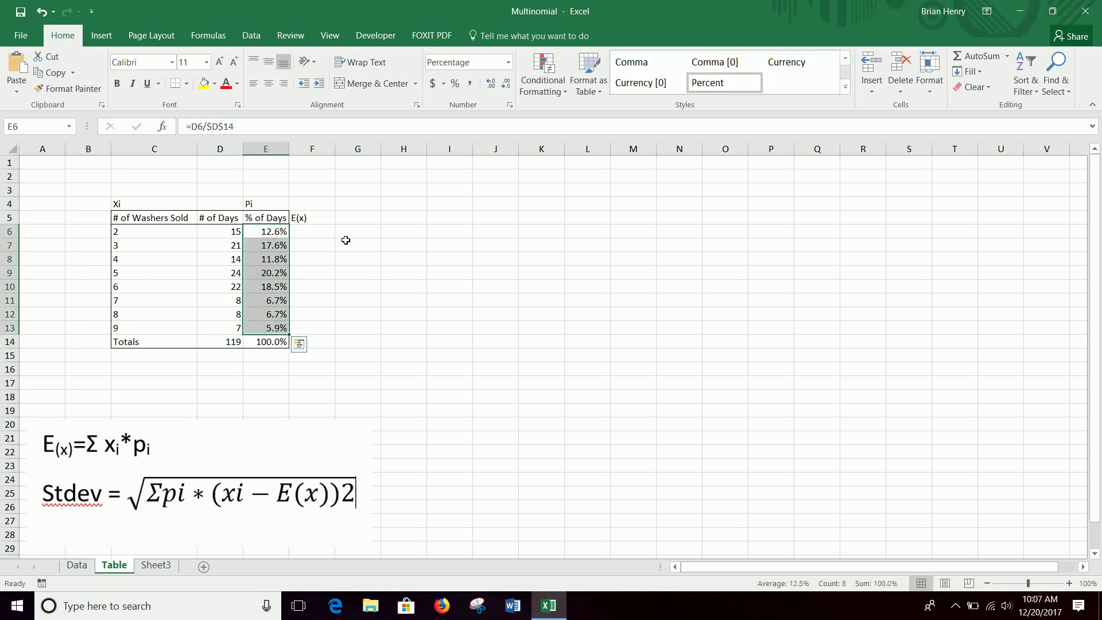
pyautogui.click(324, 231)
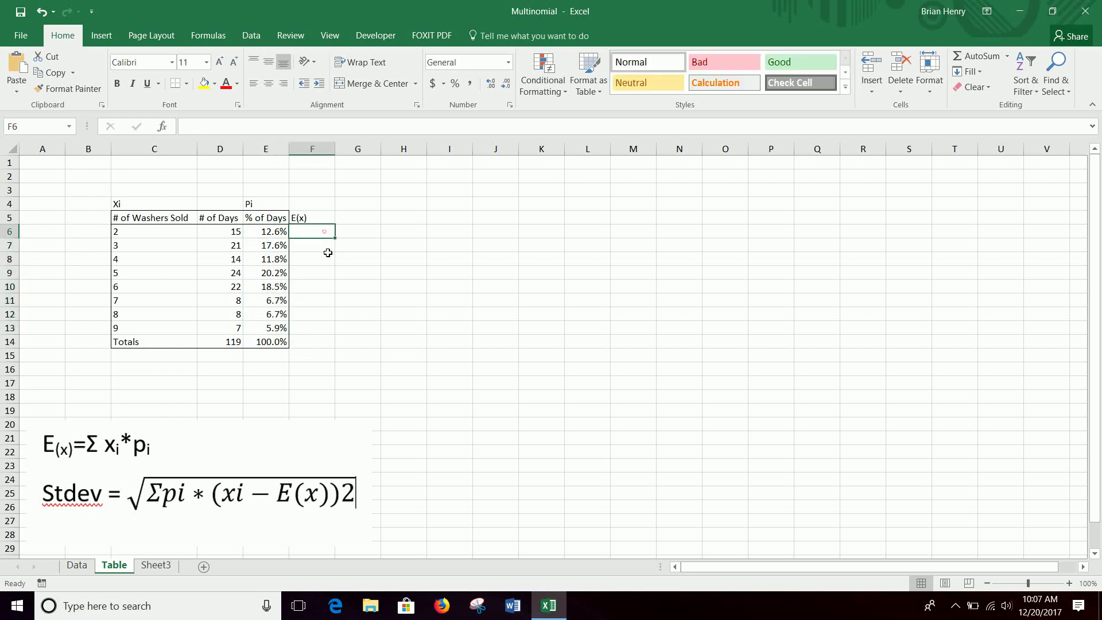
# - Enter =C6*E6 in F6 and fill it down to F13
pyautogui.write('=')
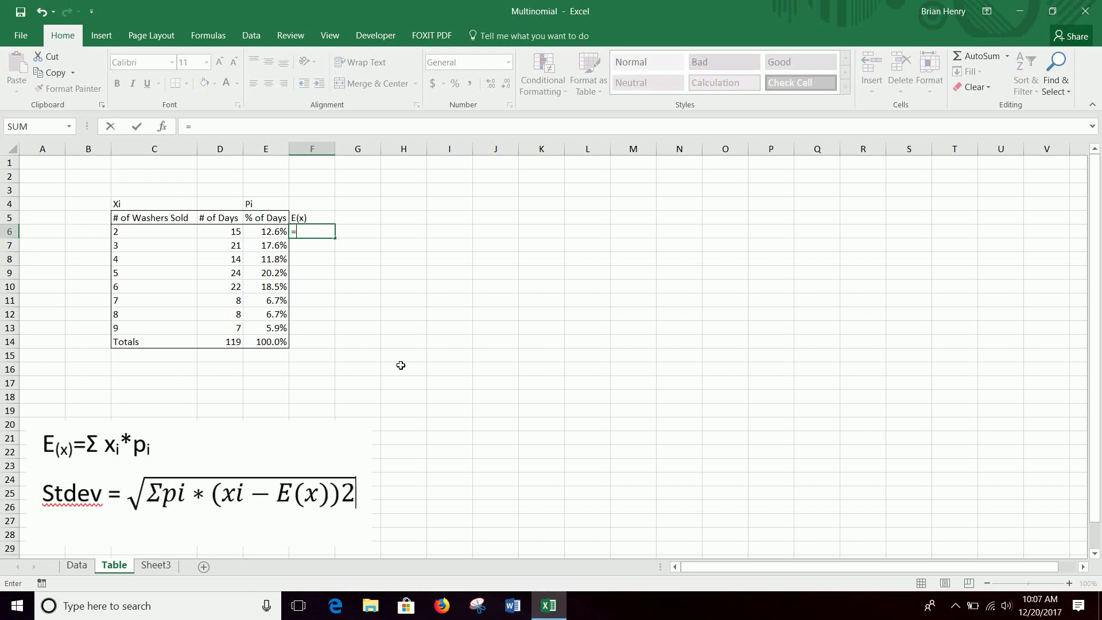
pyautogui.press('Left')
pyautogui.press('Left')
pyautogui.press('Left')
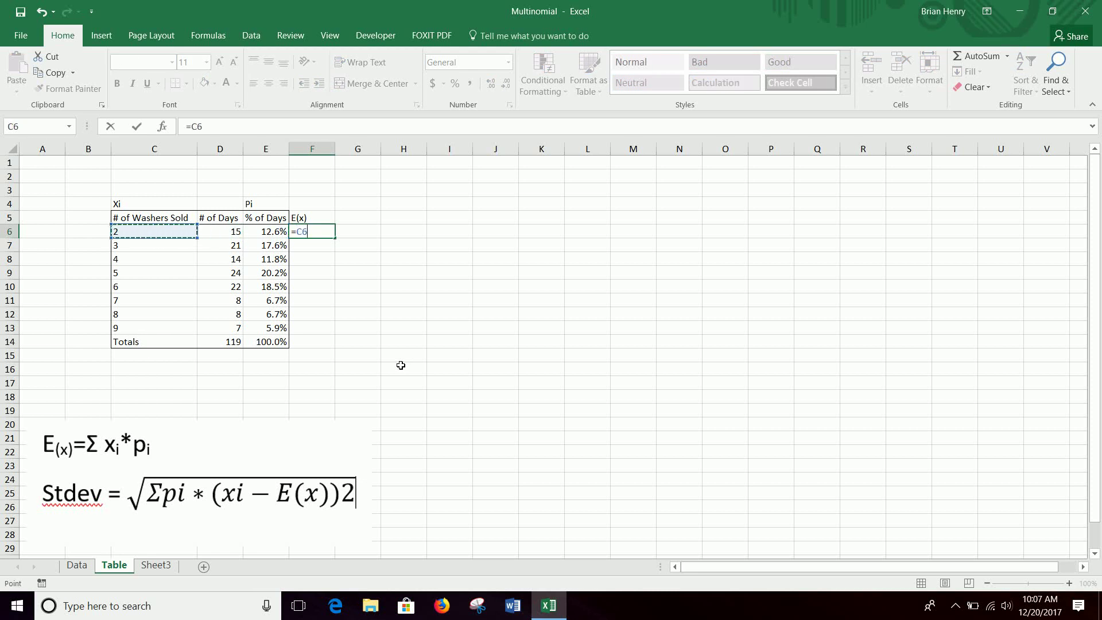
pyautogui.write('*')
pyautogui.press('Left')
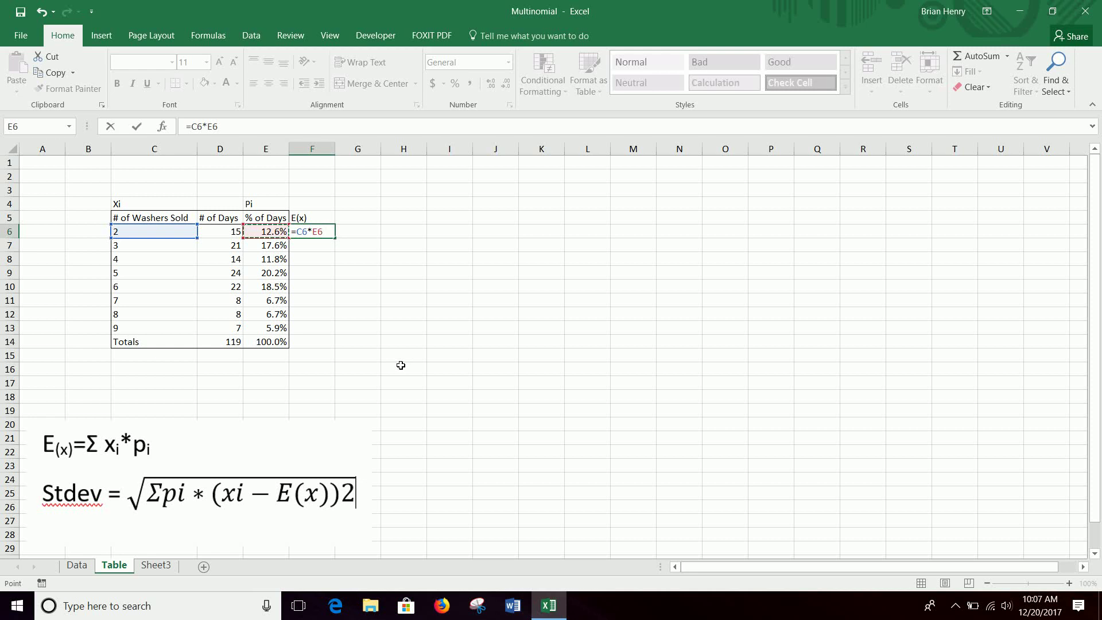
pyautogui.hotkey('ctrl', 'Return')
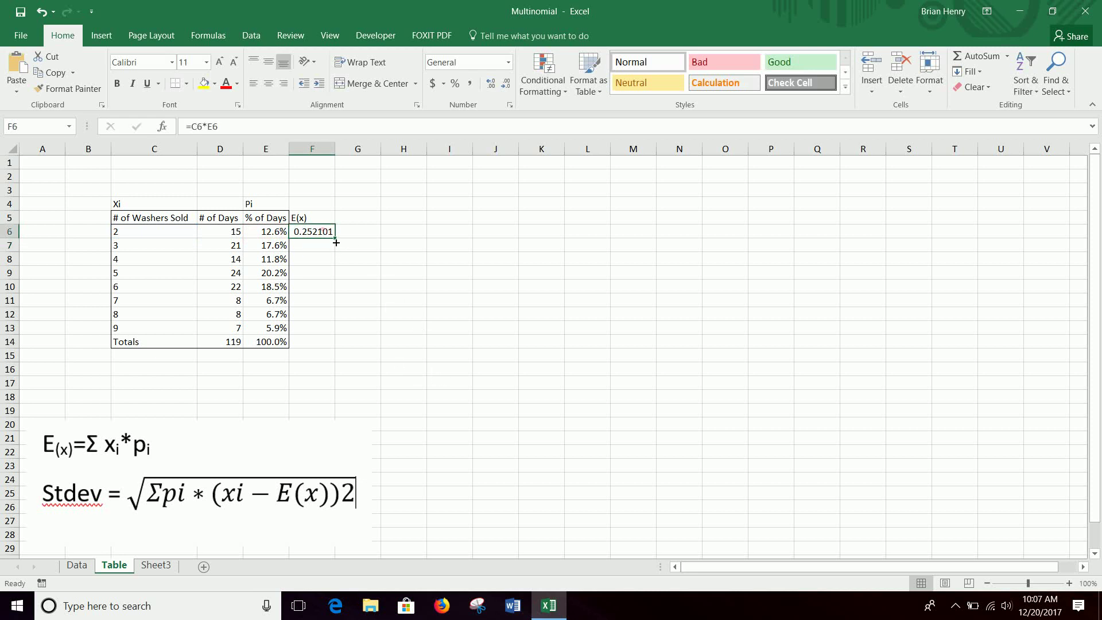
pyautogui.moveTo(336, 242); pyautogui.dragTo(356, 331)
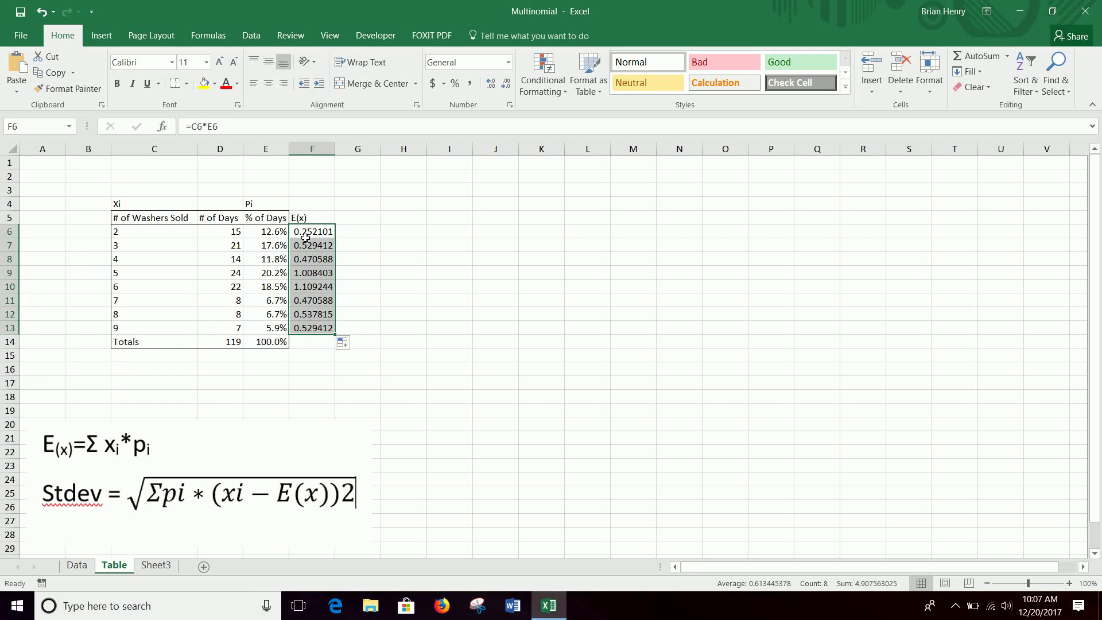
# - AutoSum the E(x) values F6:F13 into F14
pyautogui.click(313, 341)
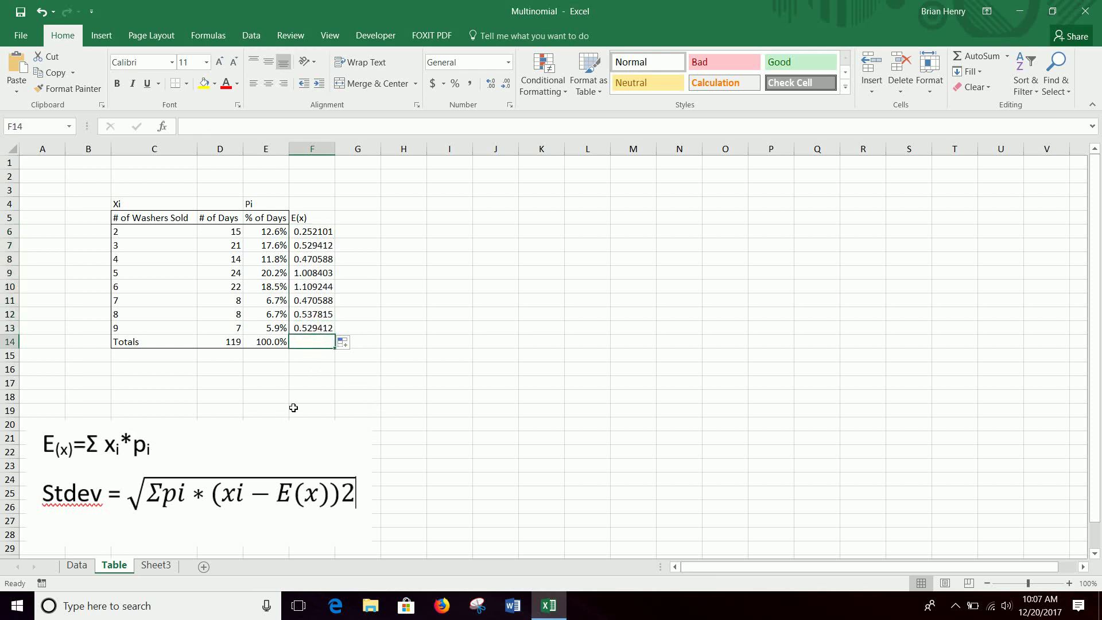
pyautogui.hotkey('alt', '=')
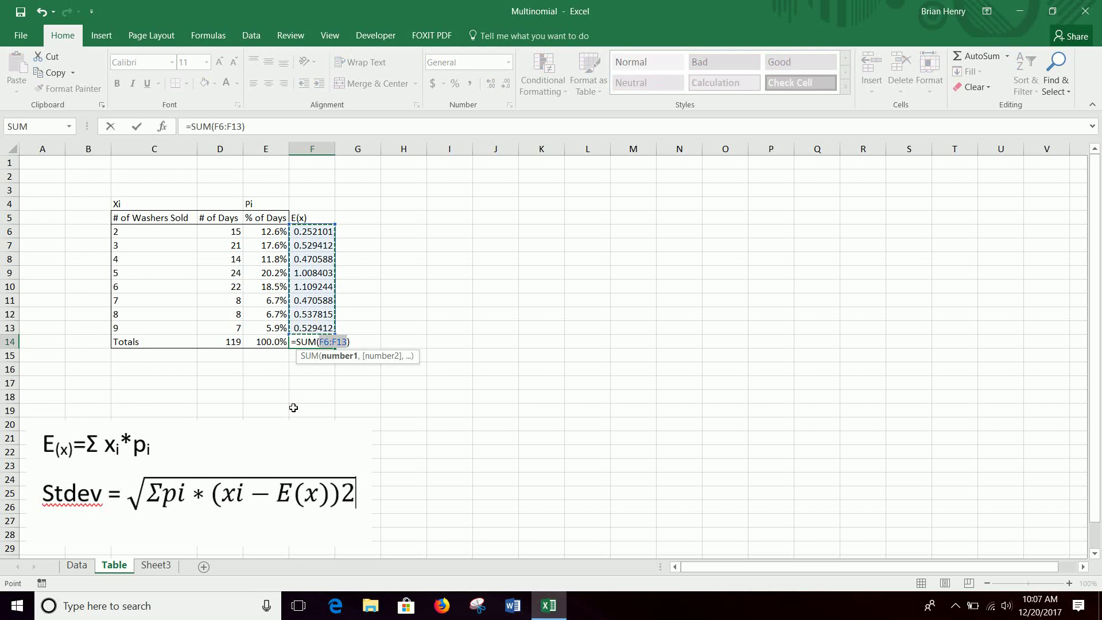
pyautogui.press('Return')
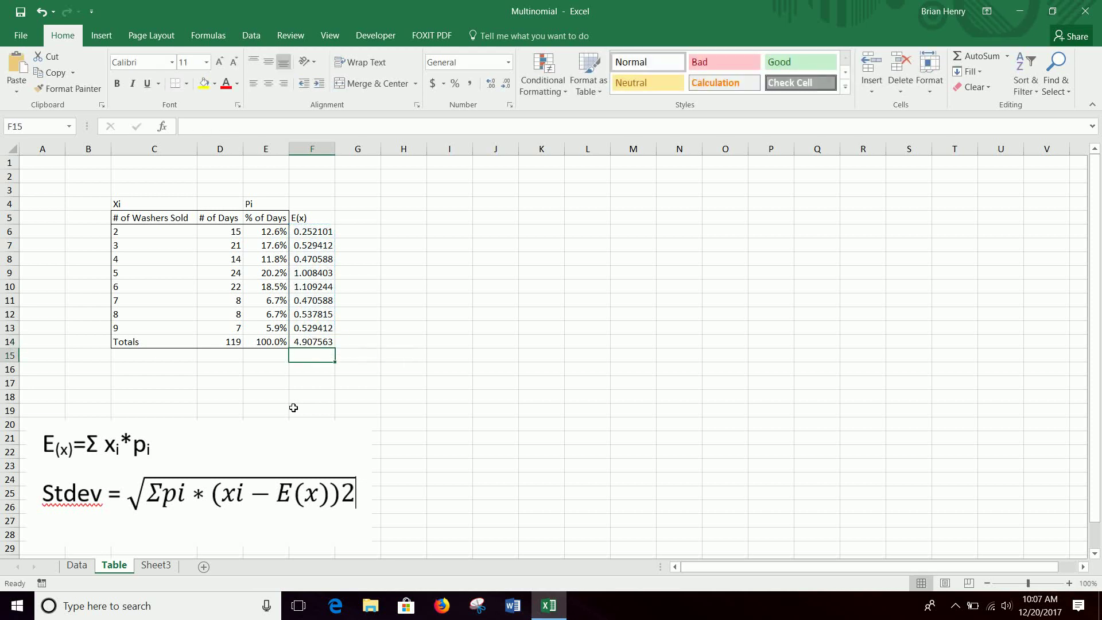
# - Apply Comma Style to F6:F14 so the values and 4.91 total show two decimals
pyautogui.click(316, 341)
pyautogui.moveTo(316, 341); pyautogui.dragTo(317, 230)
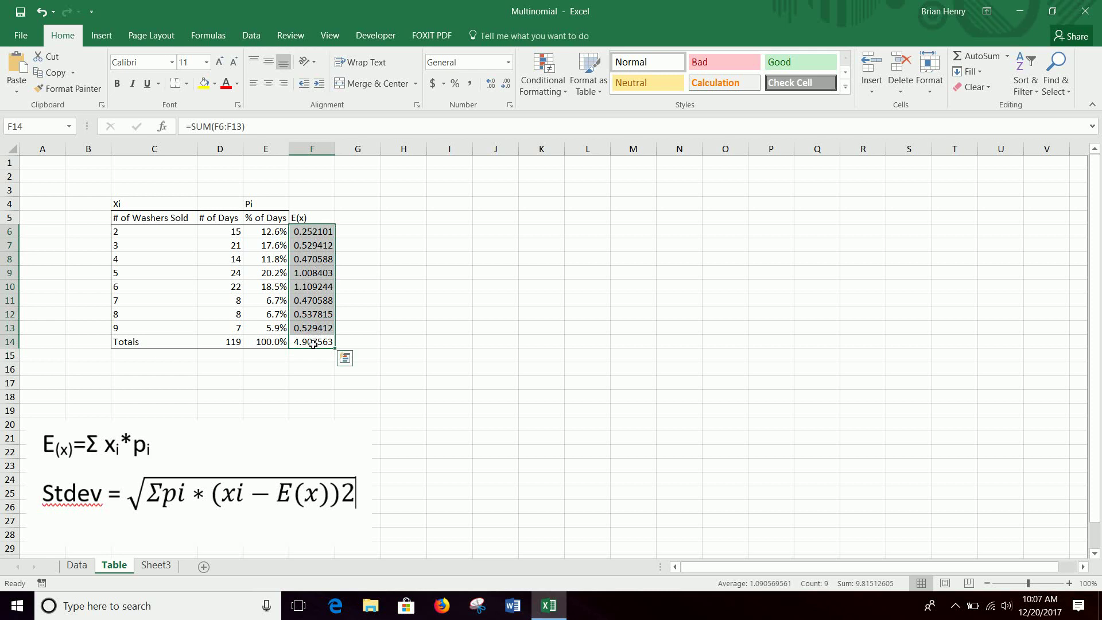
pyautogui.click(471, 84)
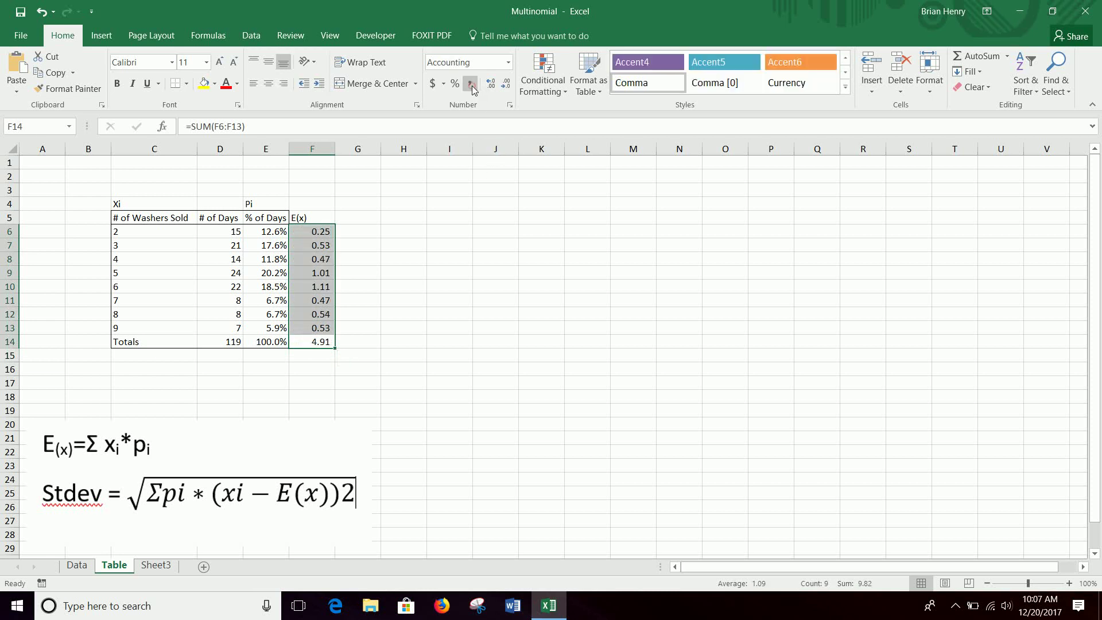
pyautogui.click(389, 386)
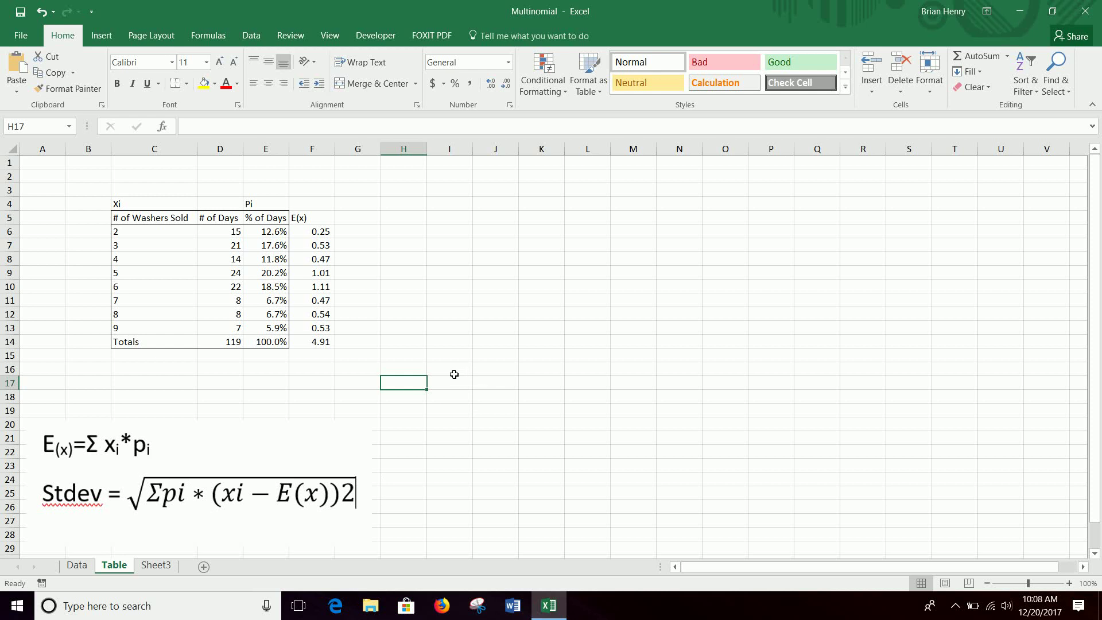
pyautogui.click(360, 222)
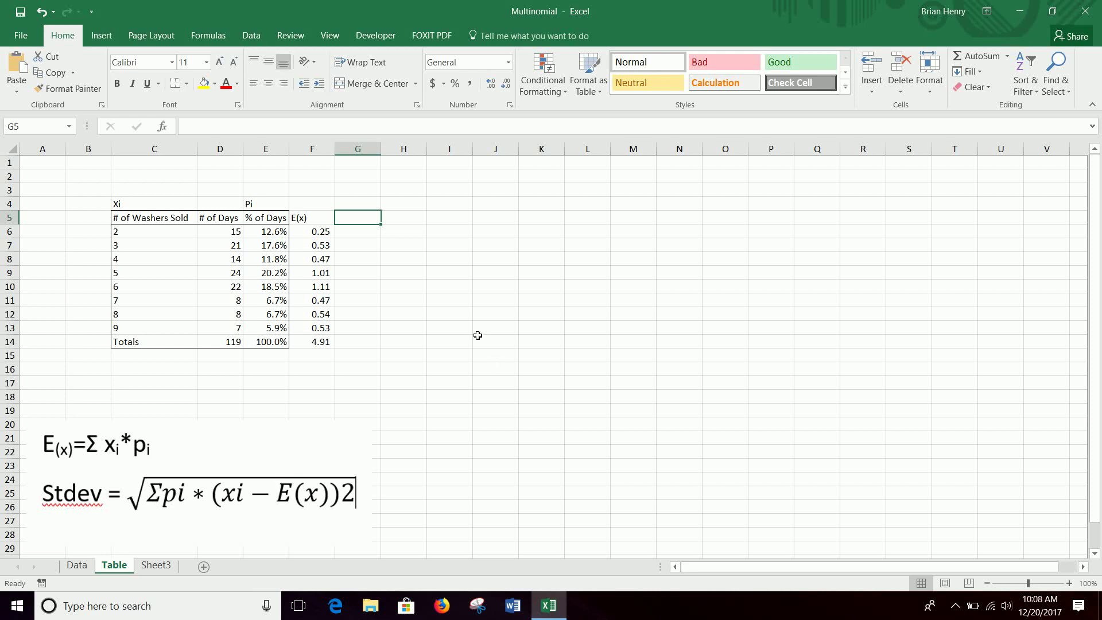
# - Enter headings Xi-Ex, (Xi-Ex)^2 and Pi*(Xi-Ex)^2 in G5:I5 and autofit column I
pyautogui.write('Xi-Ex')
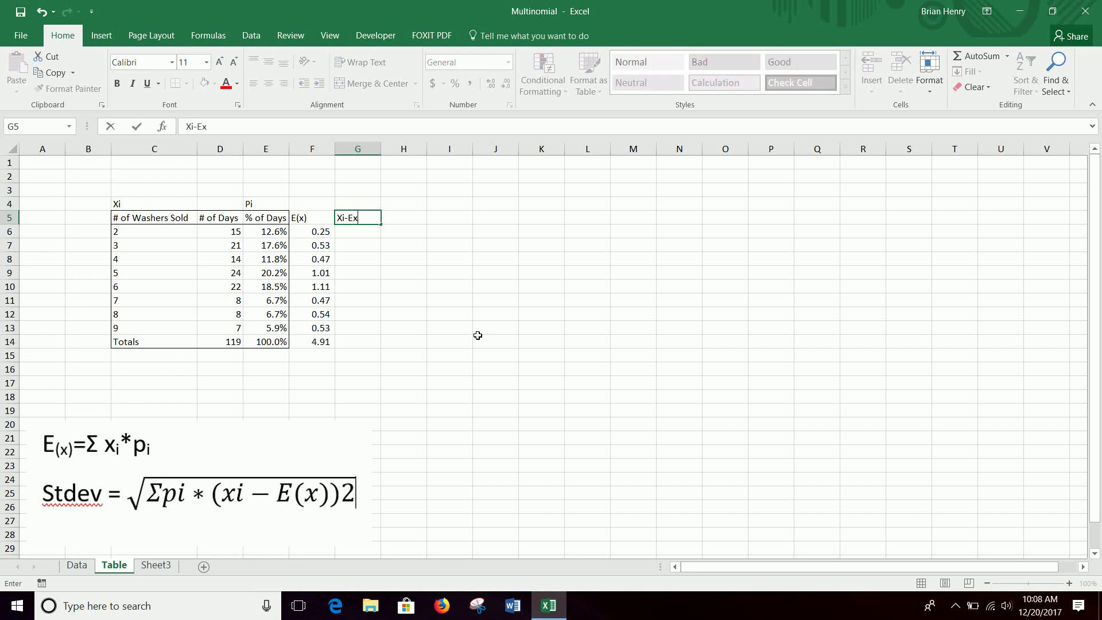
pyautogui.press('Tab')
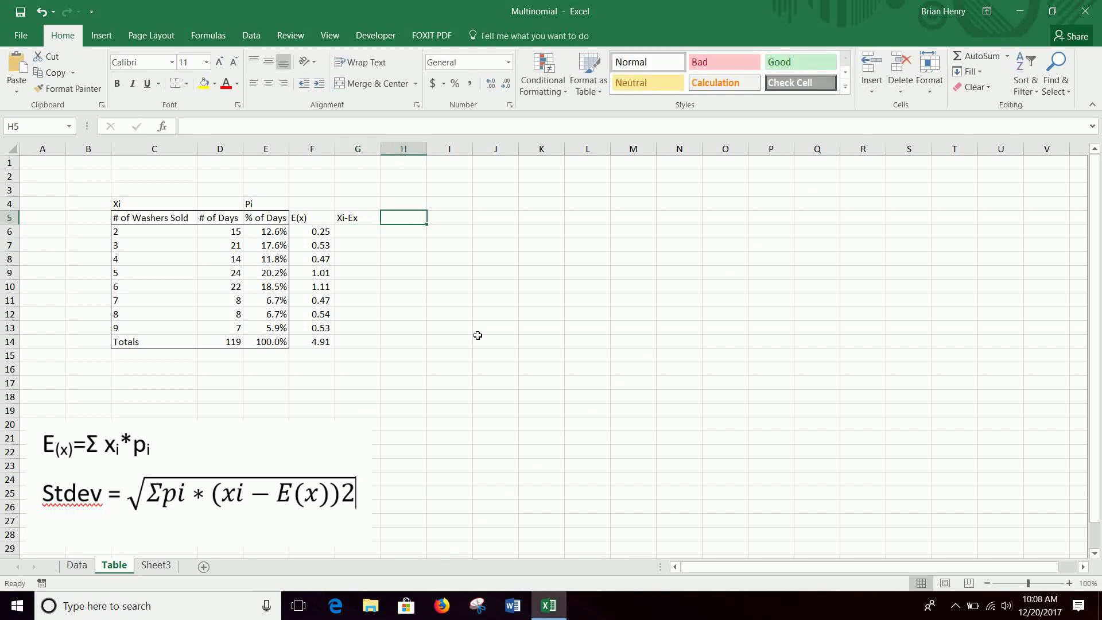
pyautogui.write('Xi-Ex)^2')
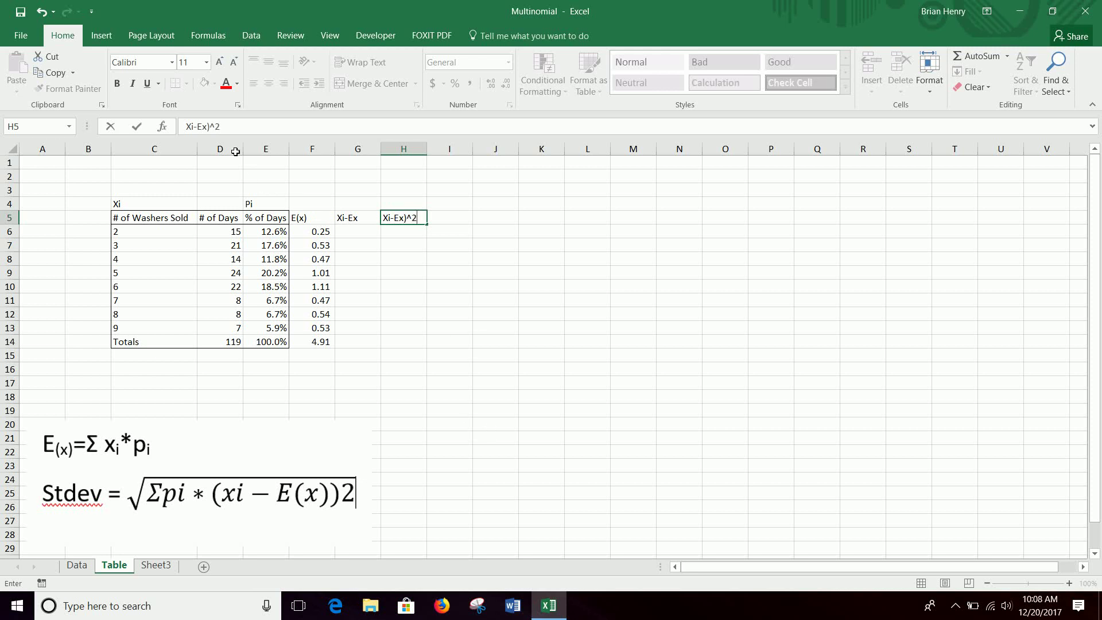
pyautogui.click(186, 126)
pyautogui.write('(')
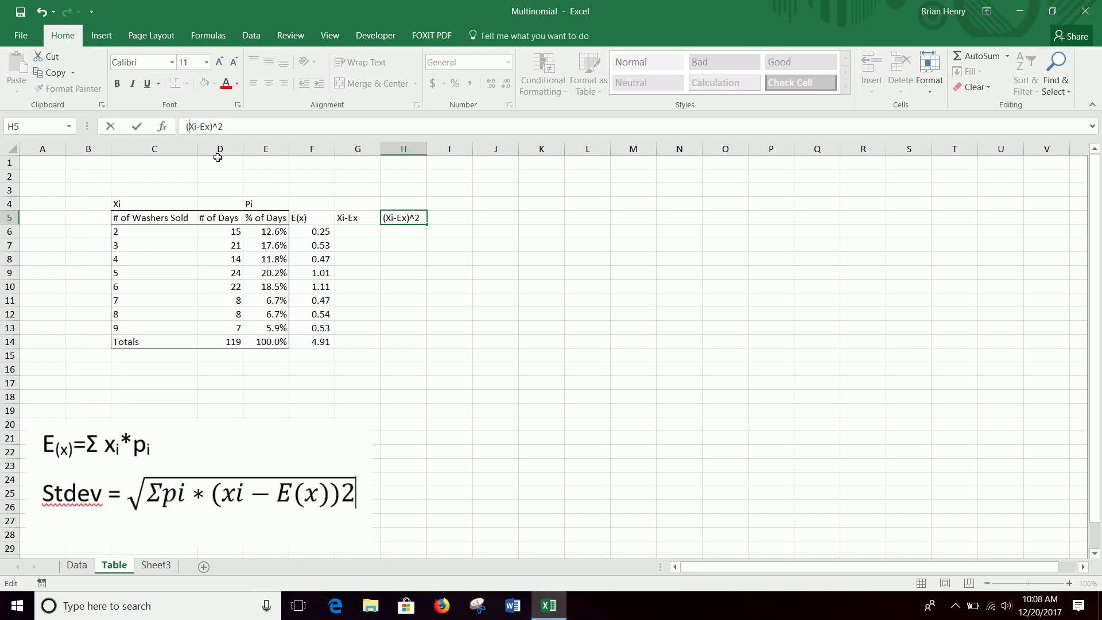
pyautogui.press('Tab')
pyautogui.write('Pi')
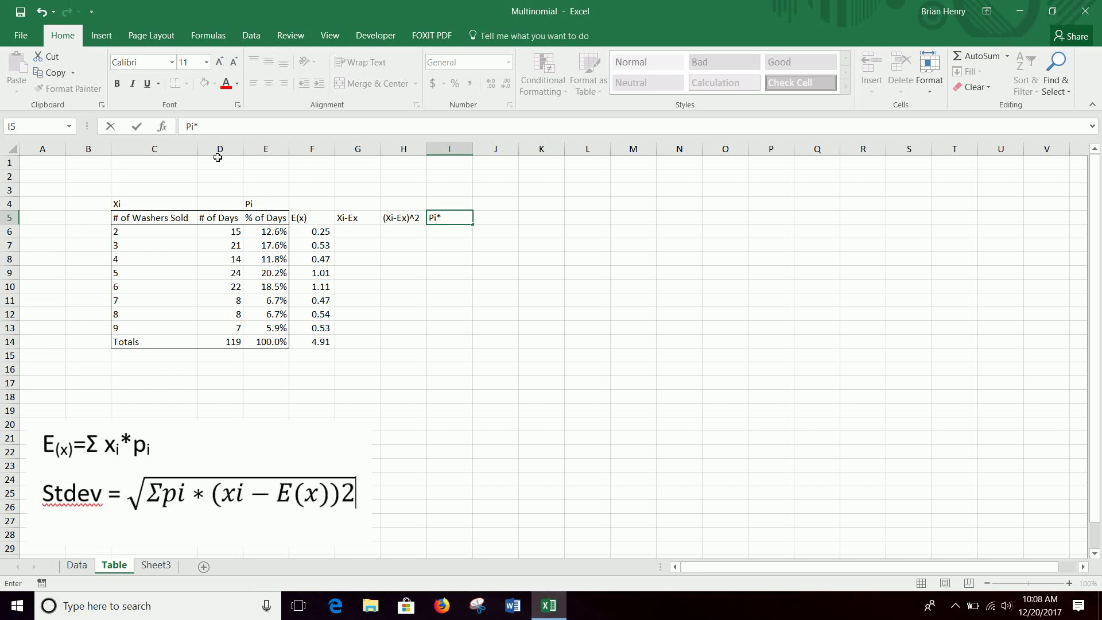
pyautogui.write('*(Xi-Ex)^2')
pyautogui.press('Return')
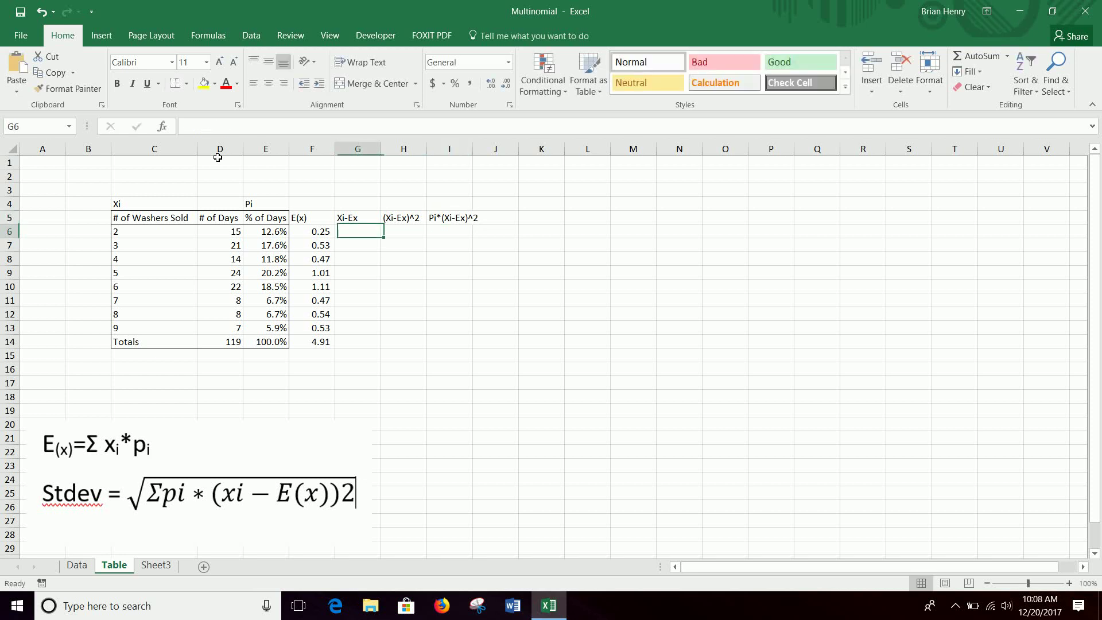
pyautogui.doubleClick(473, 148)
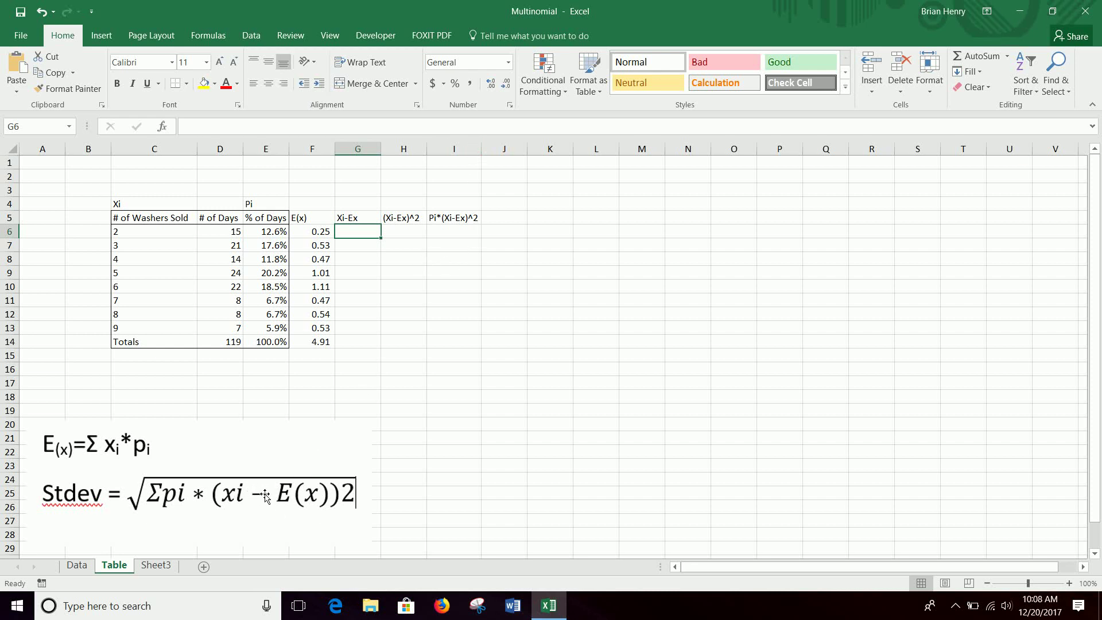
# - Enter =C6-$F$14 in G6 and fill it down to G13
pyautogui.write('=')
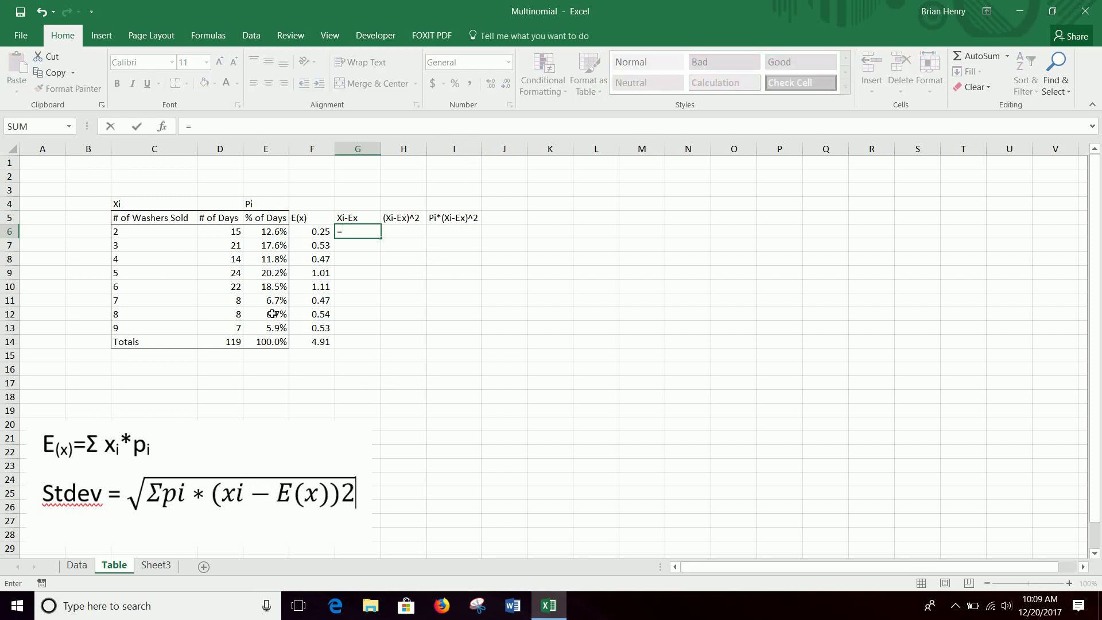
pyautogui.click(121, 232)
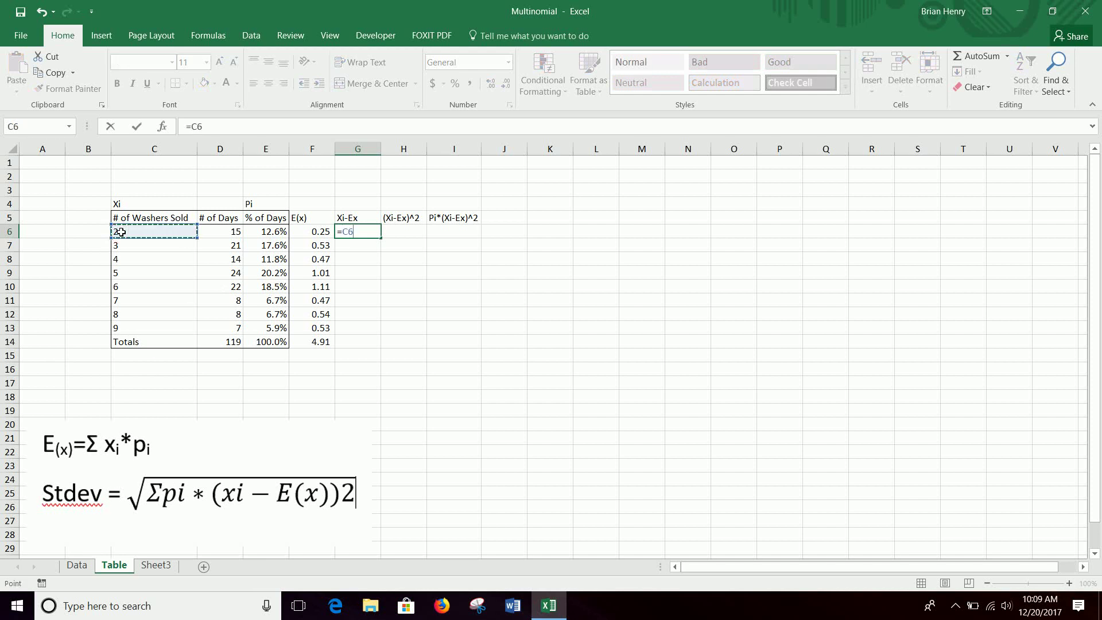
pyautogui.write('-')
pyautogui.click(312, 342)
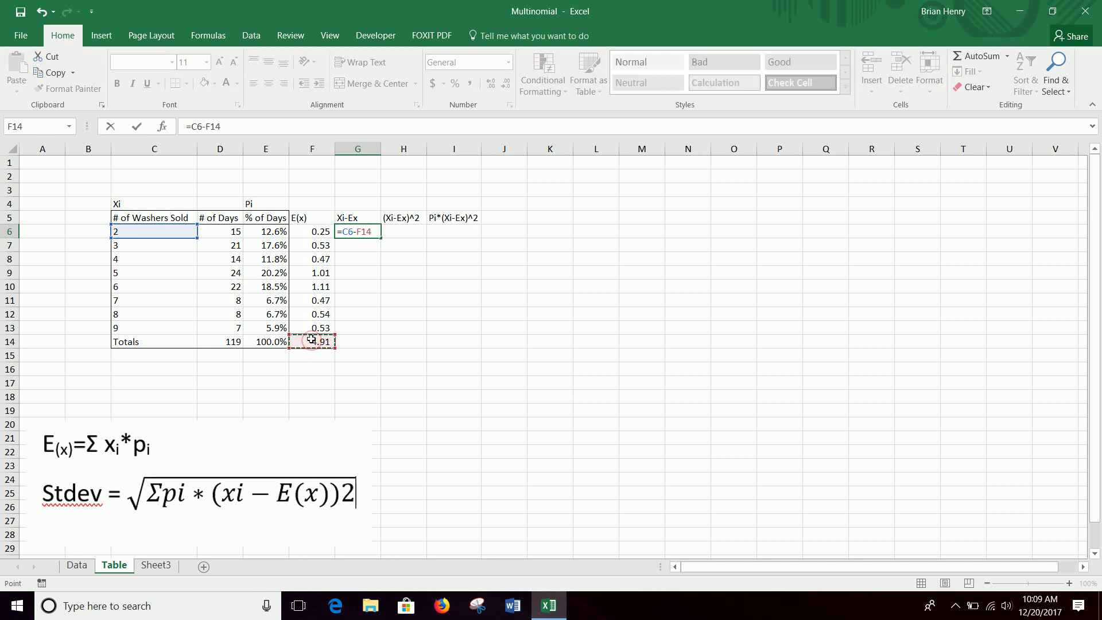
pyautogui.press('F4')
pyautogui.press('Return')
pyautogui.click(366, 232)
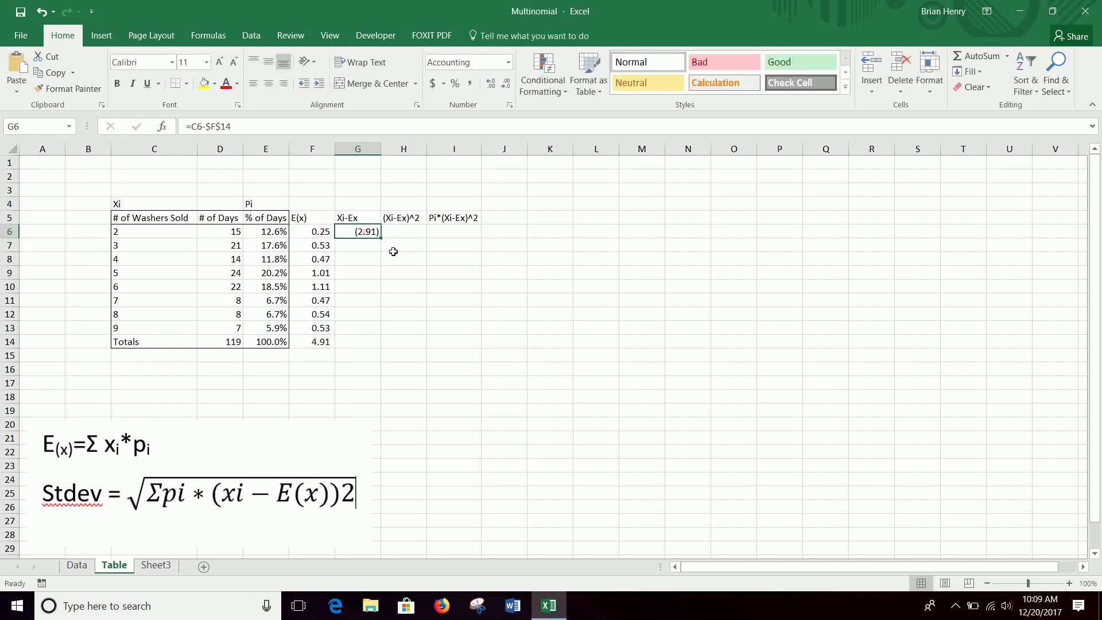
pyautogui.moveTo(380, 238); pyautogui.dragTo(374, 341)
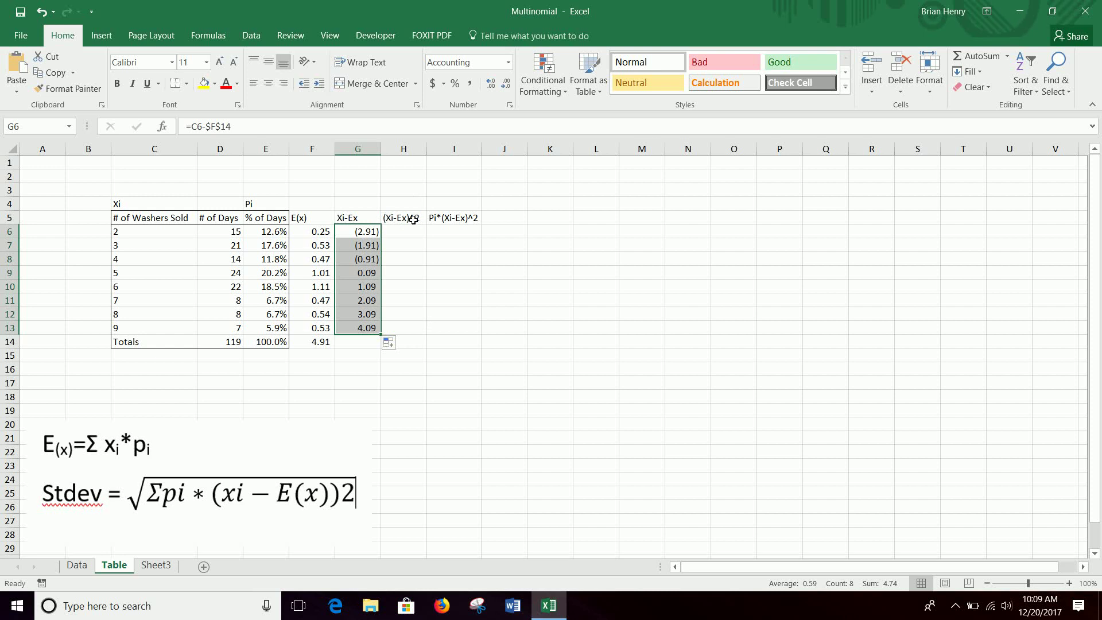
pyautogui.click(413, 231)
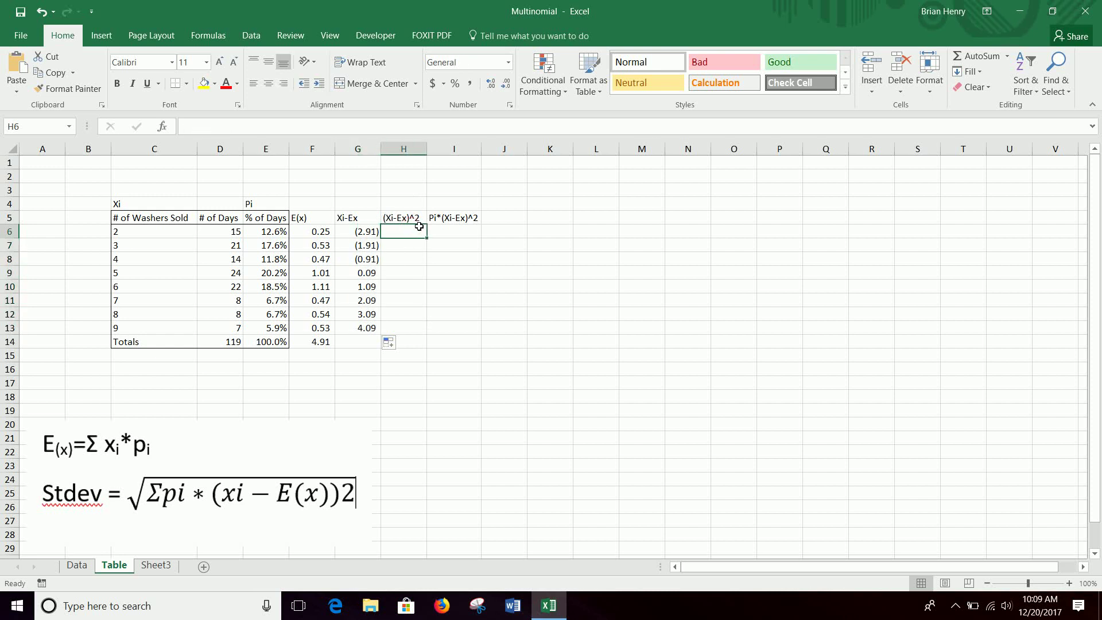
# - Square the G6 deviation in H6 and fill the formula down to H13
pyautogui.write('=')
pyautogui.press('Left')
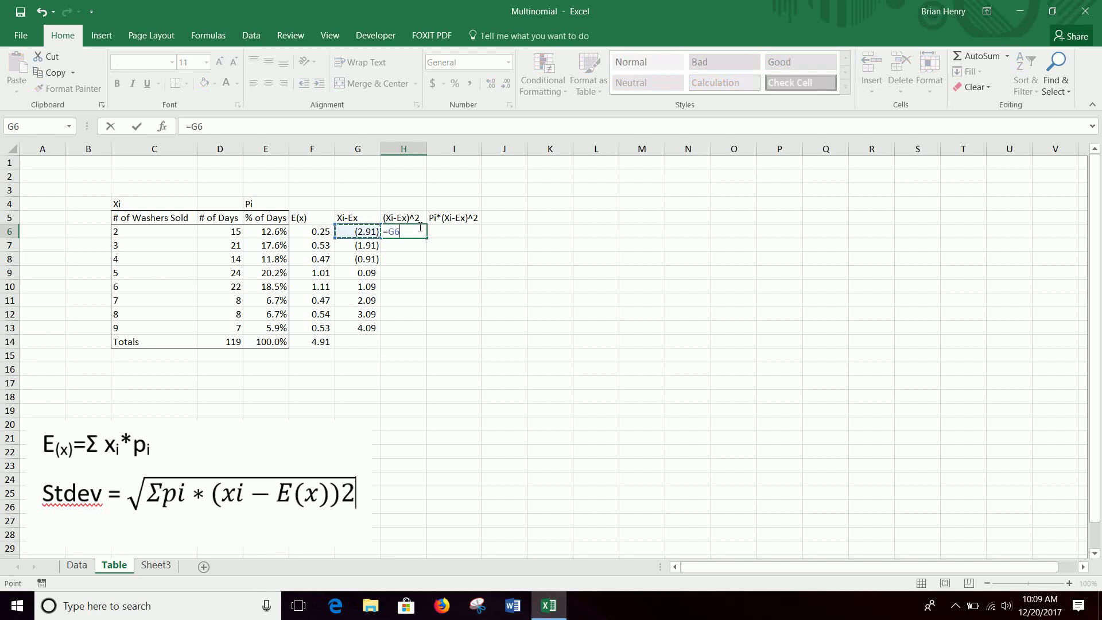
pyautogui.write('^2')
pyautogui.press('Return')
pyautogui.click(421, 228)
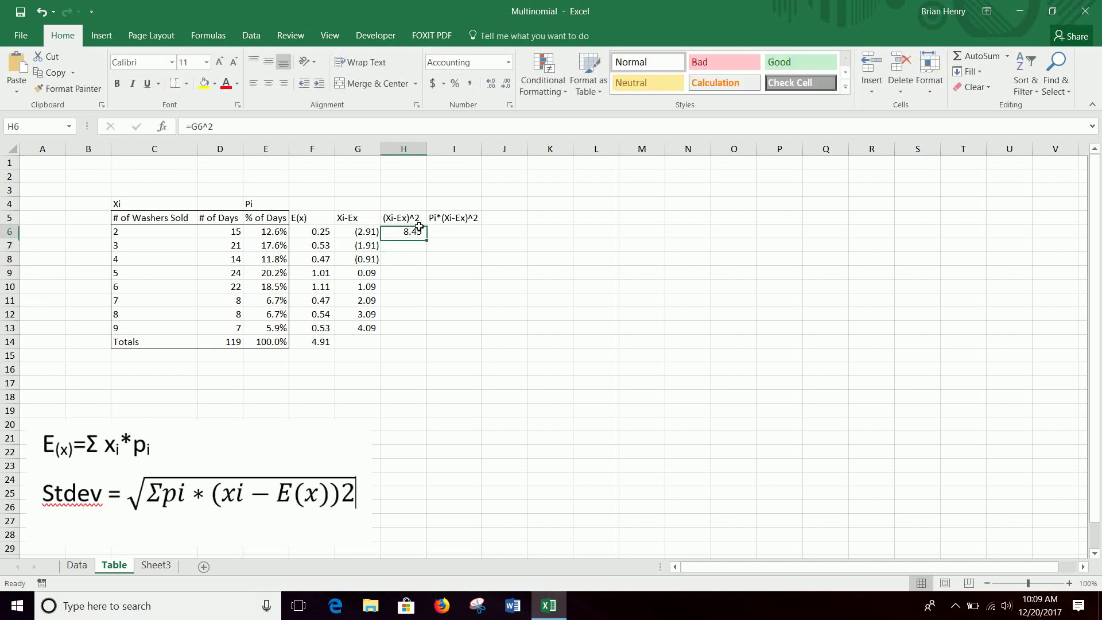
pyautogui.write('=')
pyautogui.press('Left')
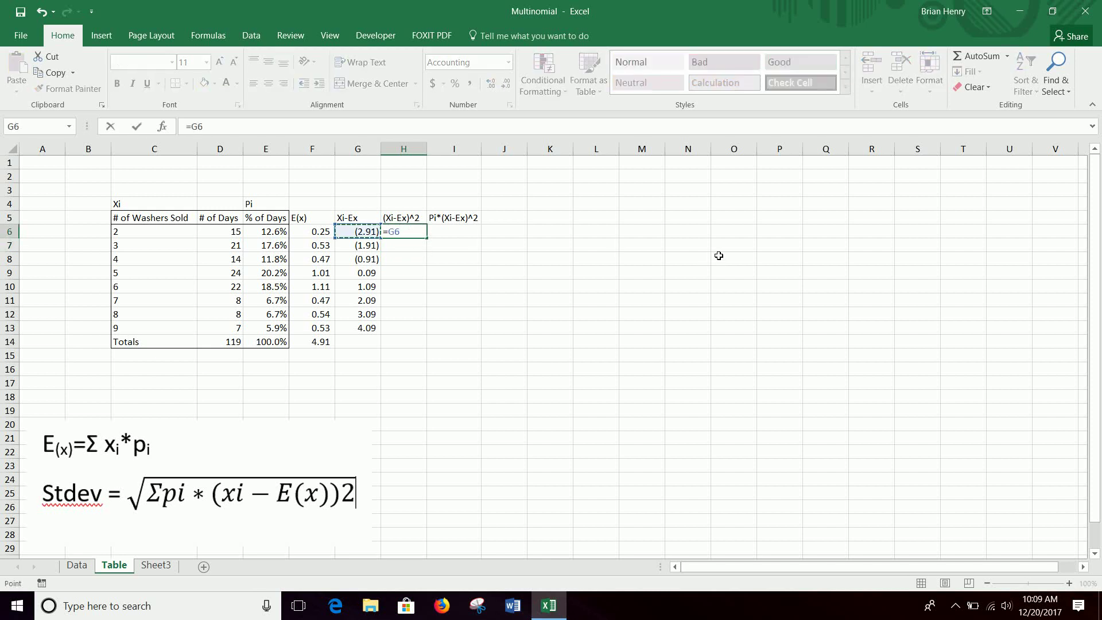
pyautogui.write('^2')
pyautogui.press('Return')
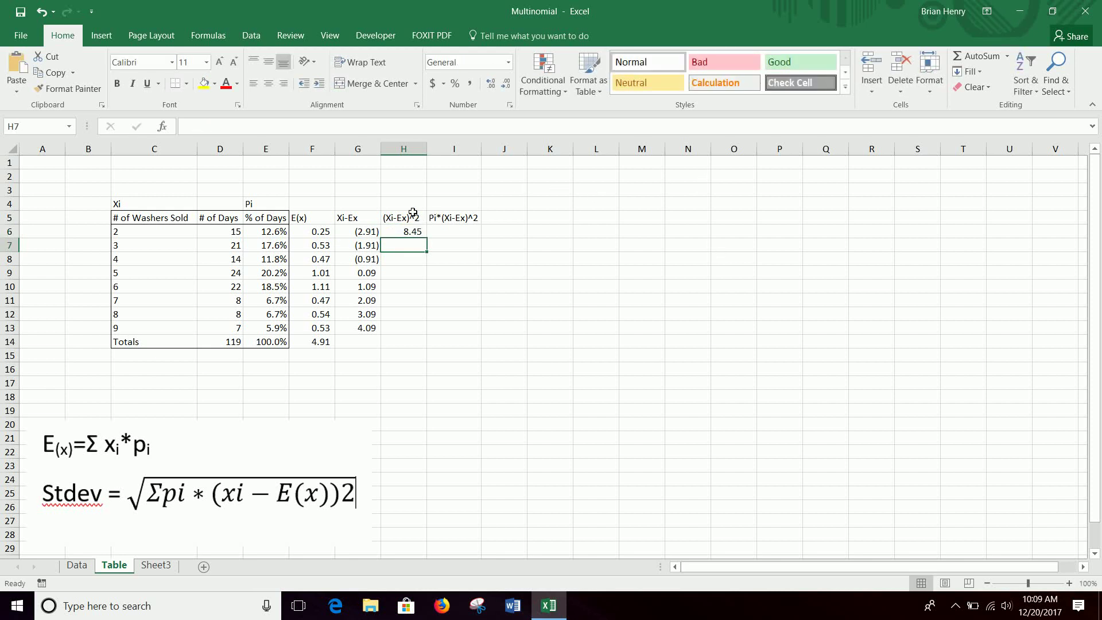
pyautogui.click(418, 232)
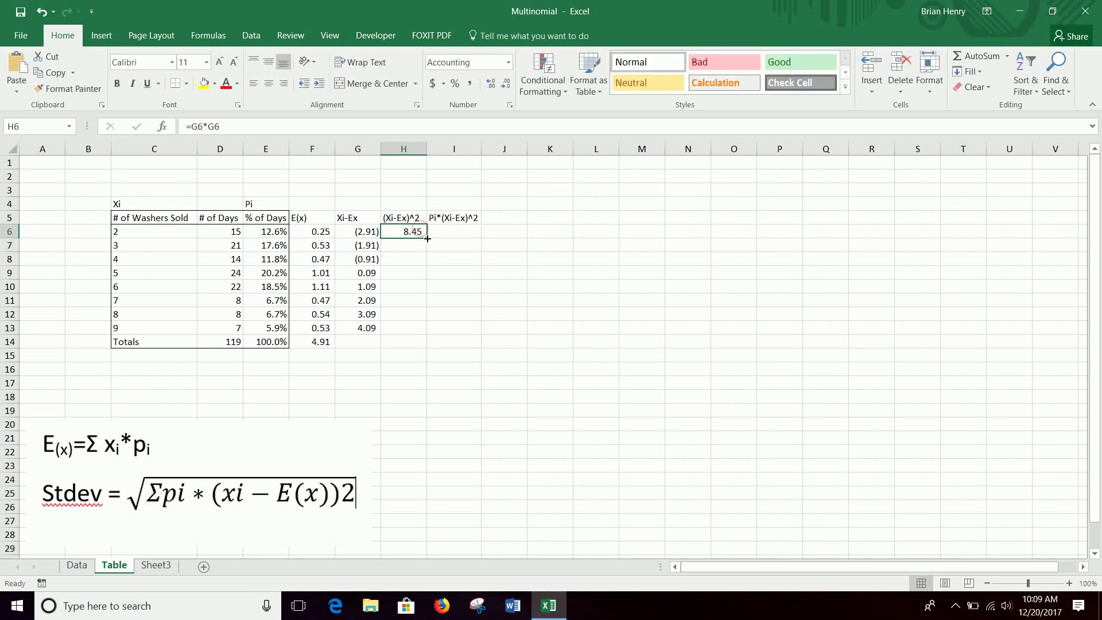
pyautogui.moveTo(426, 238); pyautogui.dragTo(414, 334)
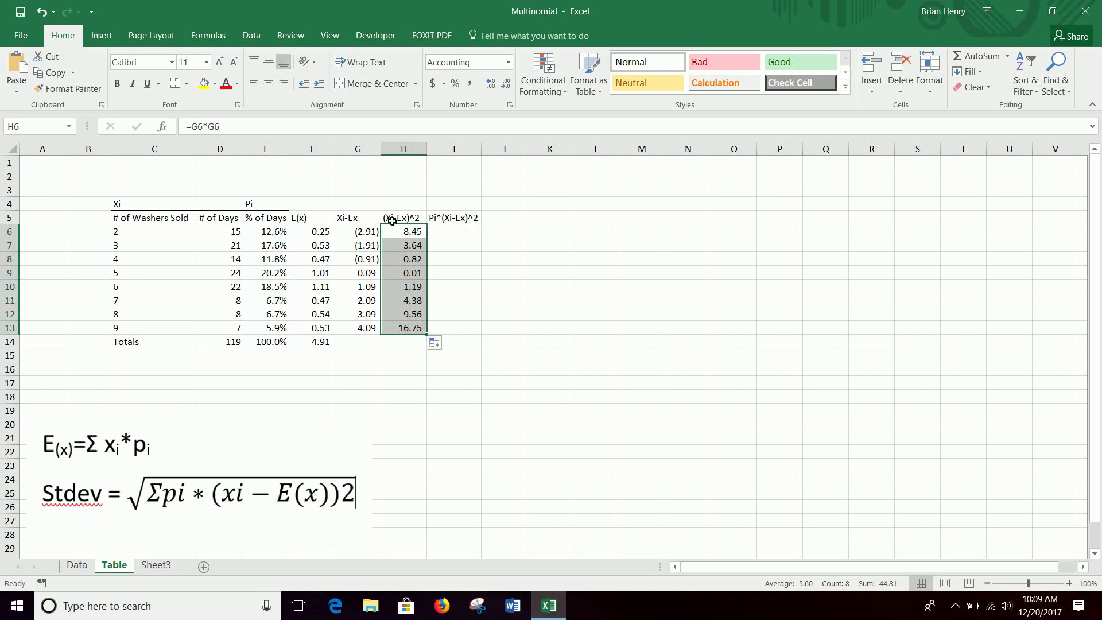
# - Enter =E6*H6 in I6 and fill it down to I13
pyautogui.click(453, 232)
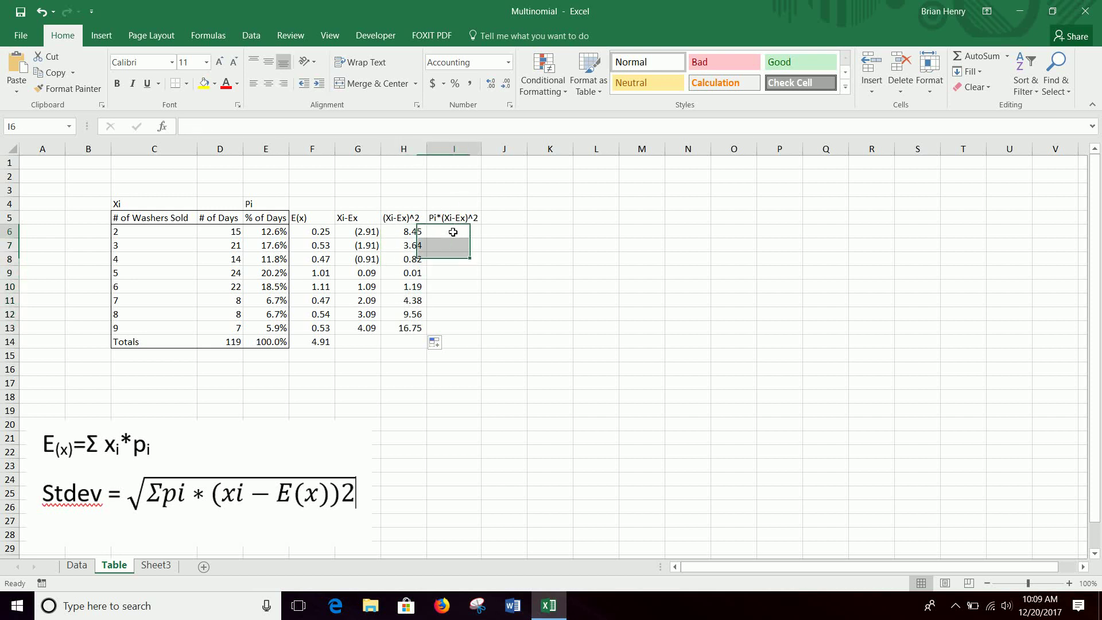
pyautogui.write('=')
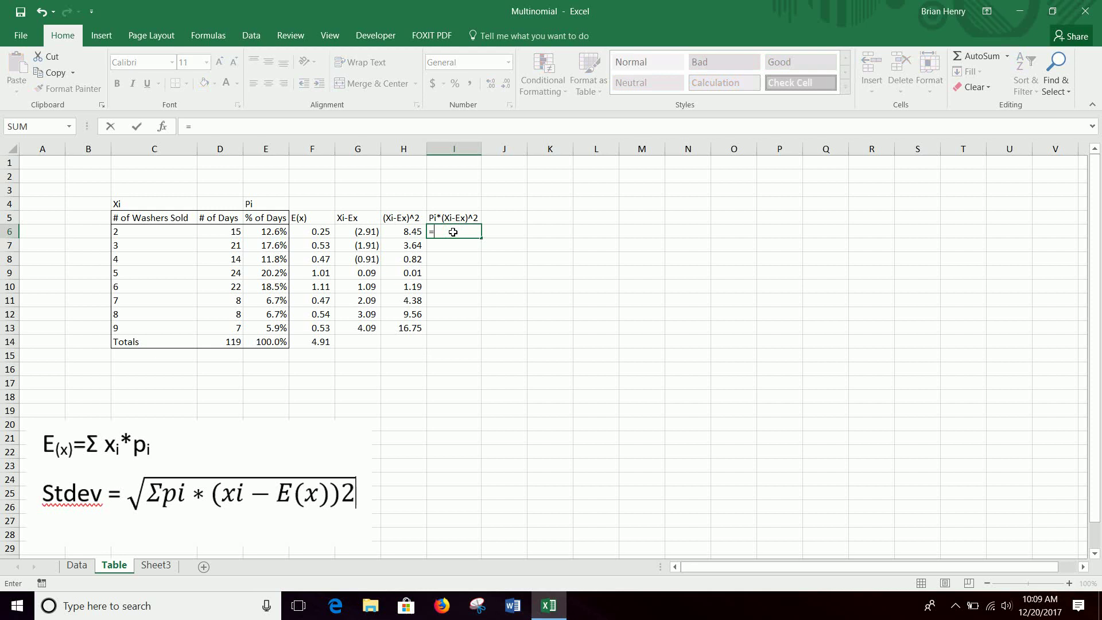
pyautogui.click(282, 231)
pyautogui.write('*')
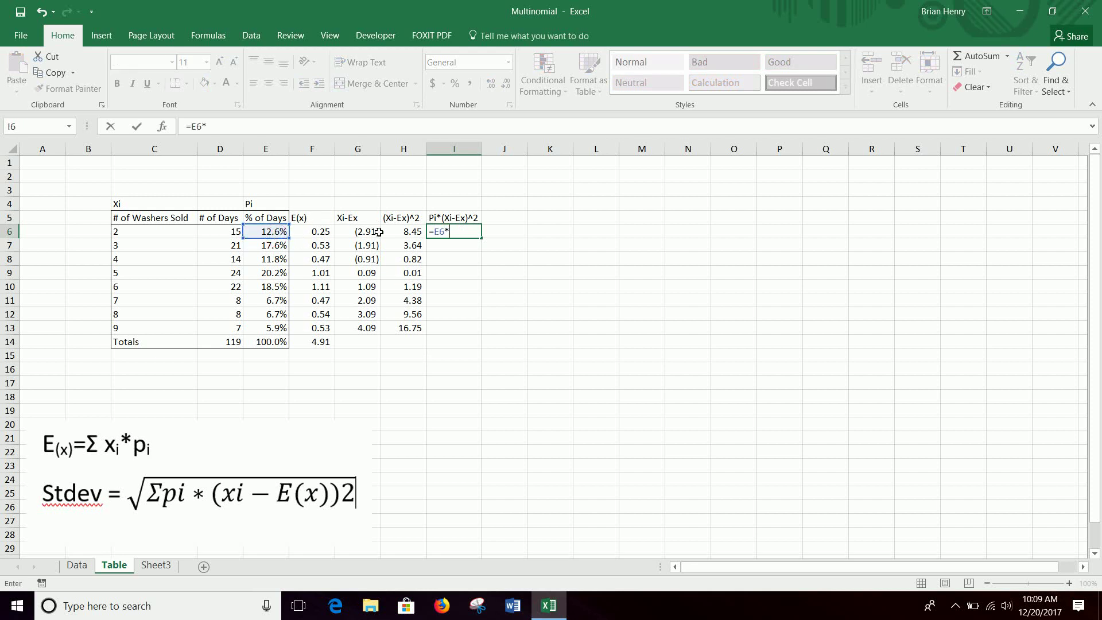
pyautogui.click(405, 232)
pyautogui.press('Return')
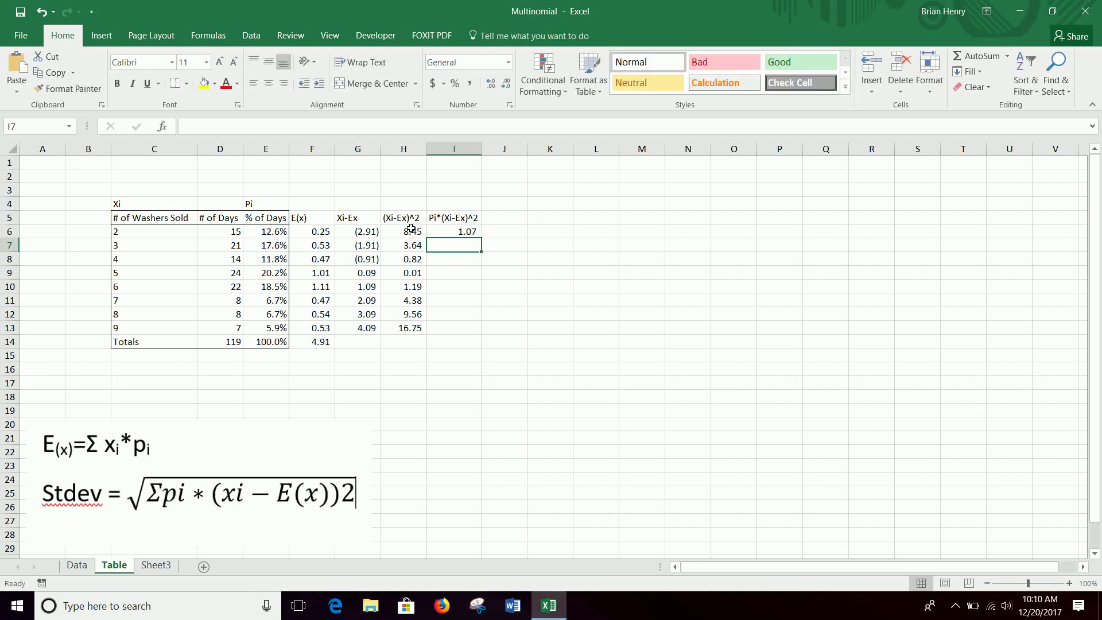
pyautogui.click(453, 231)
pyautogui.moveTo(482, 239); pyautogui.dragTo(472, 333)
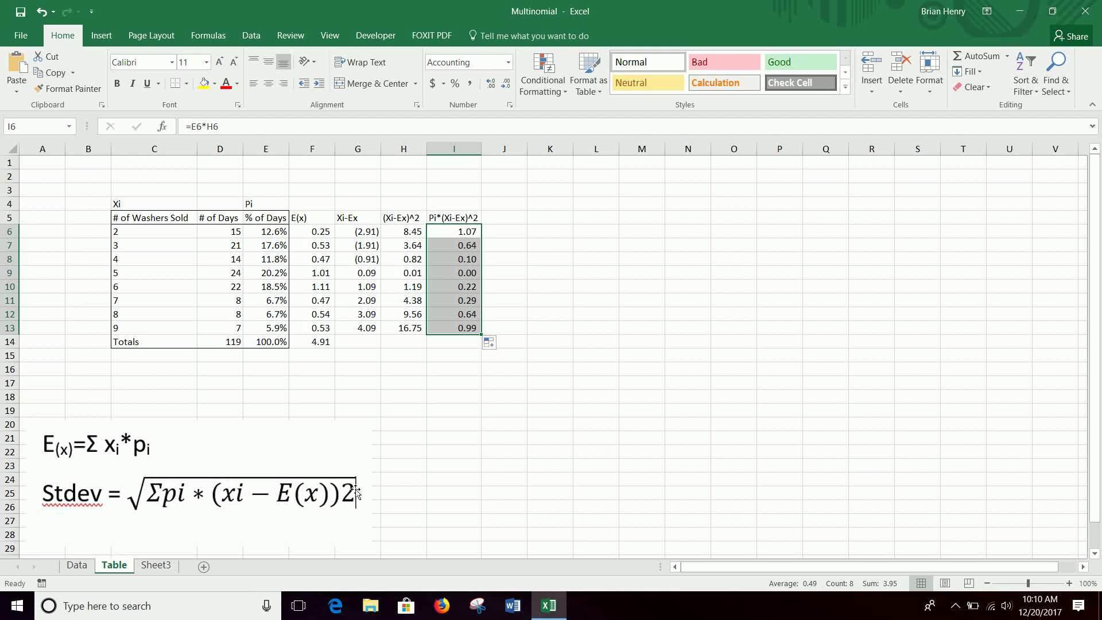
# - AutoSum I6:I13 to 3.95 in I14 and enter =SQRT(I14) in I15, giving 1.99
pyautogui.click(465, 344)
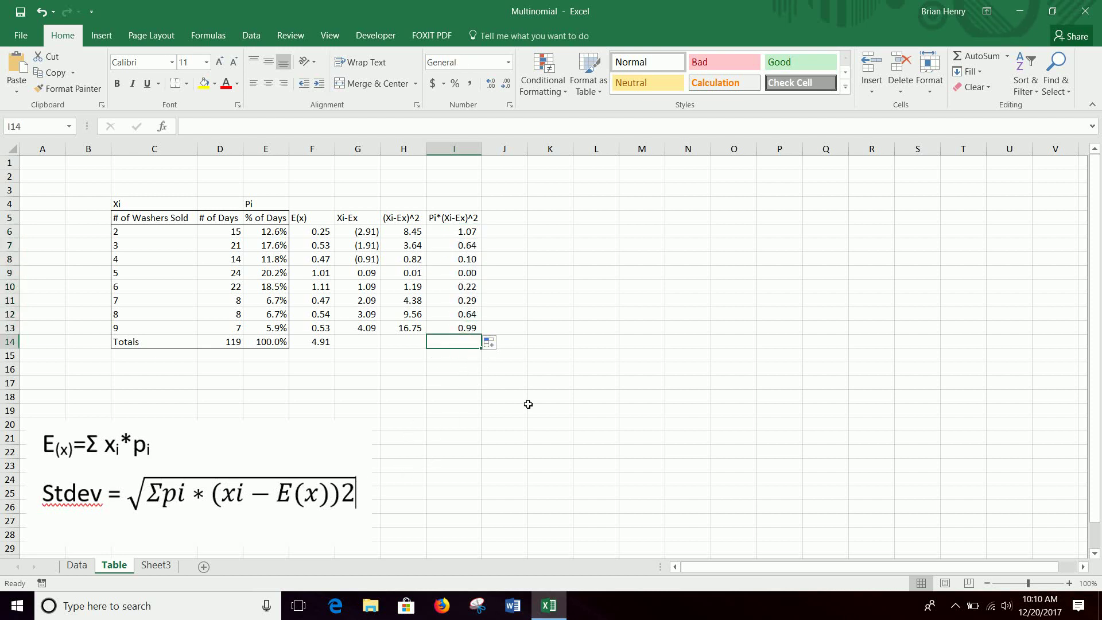
pyautogui.hotkey('alt', '=')
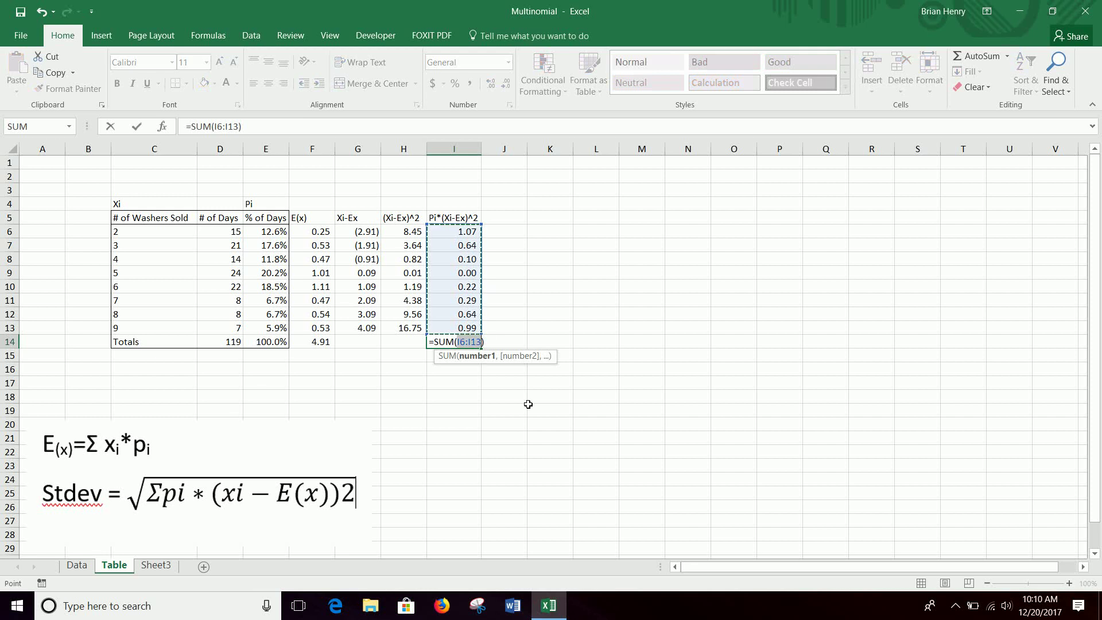
pyautogui.press('Return')
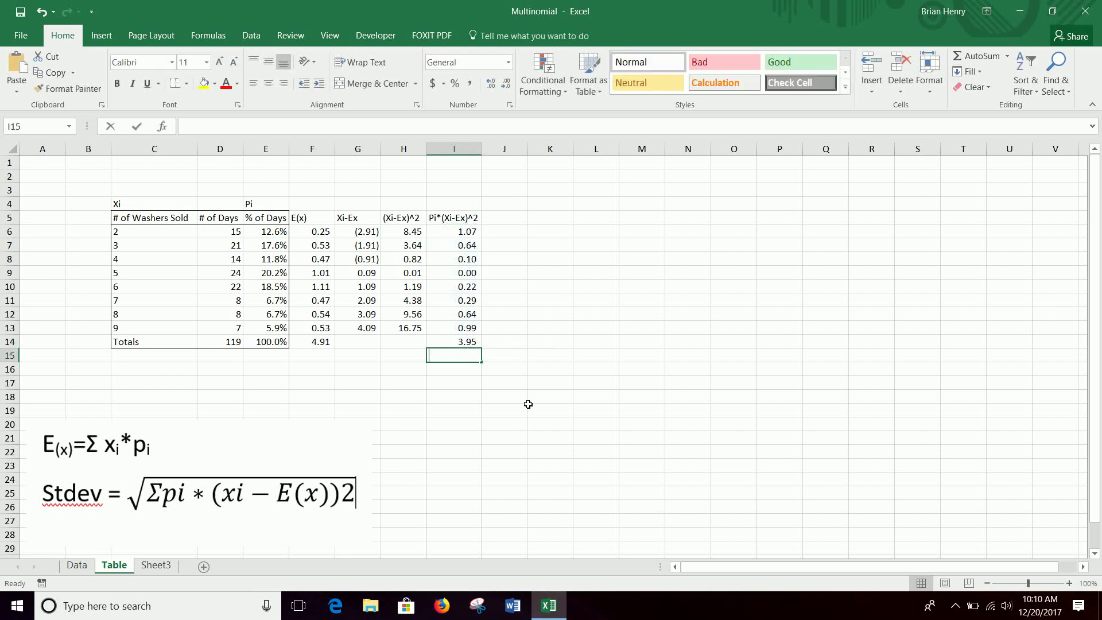
pyautogui.write('=sqrt(')
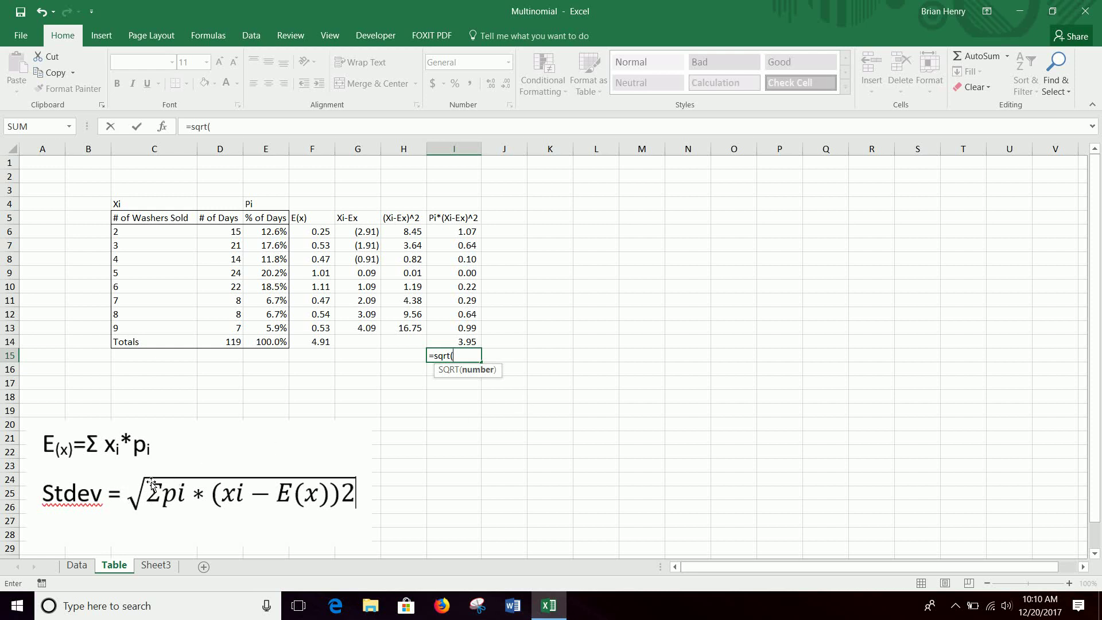
pyautogui.click(461, 337)
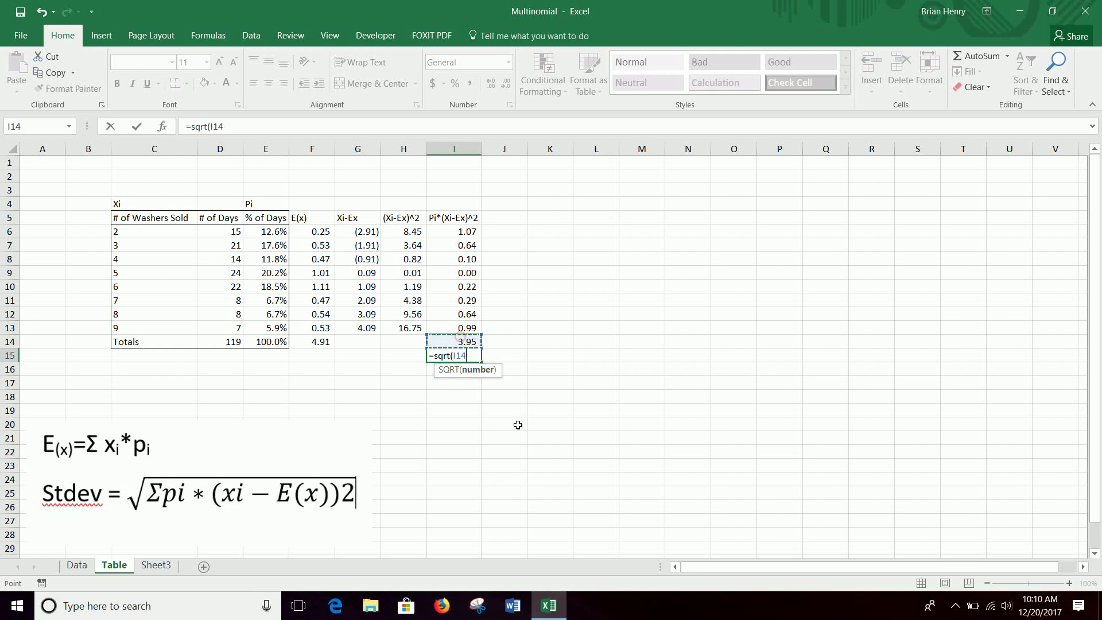
pyautogui.write(')')
pyautogui.press('Return')
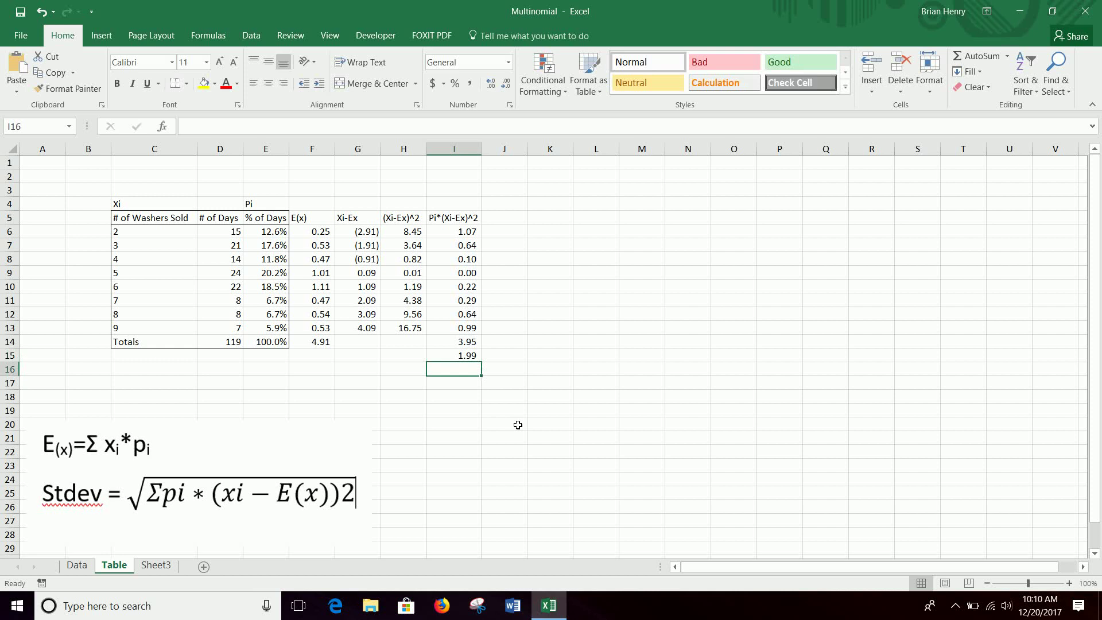
# - Review the I15 square root formula and the F14 E(x) total formula
pyautogui.click(465, 355)
pyautogui.click(330, 346)
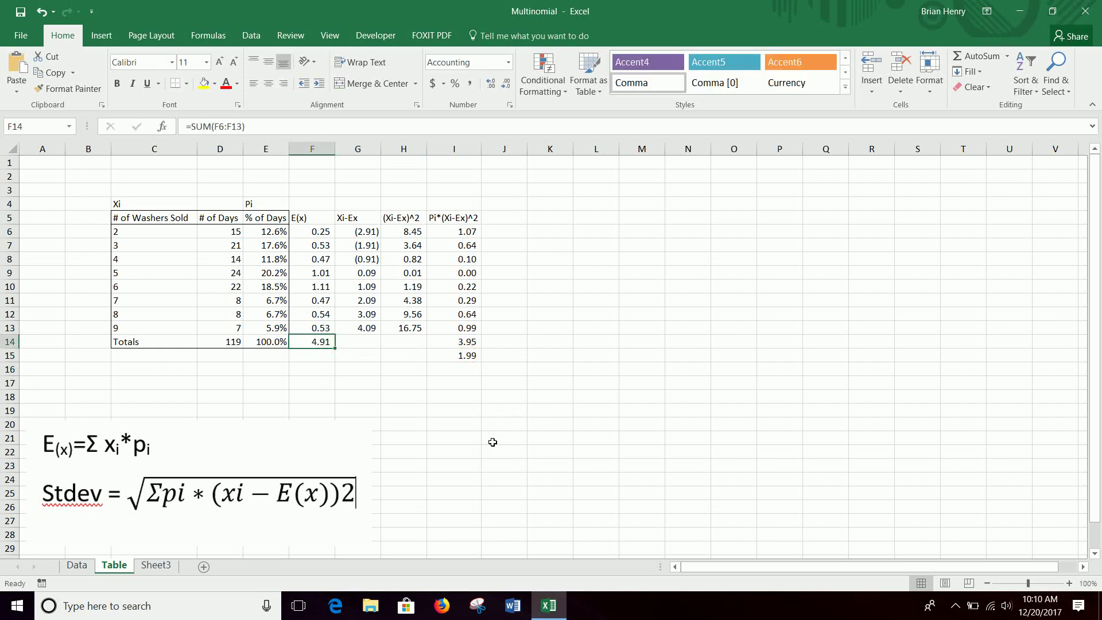
pyautogui.click(465, 357)
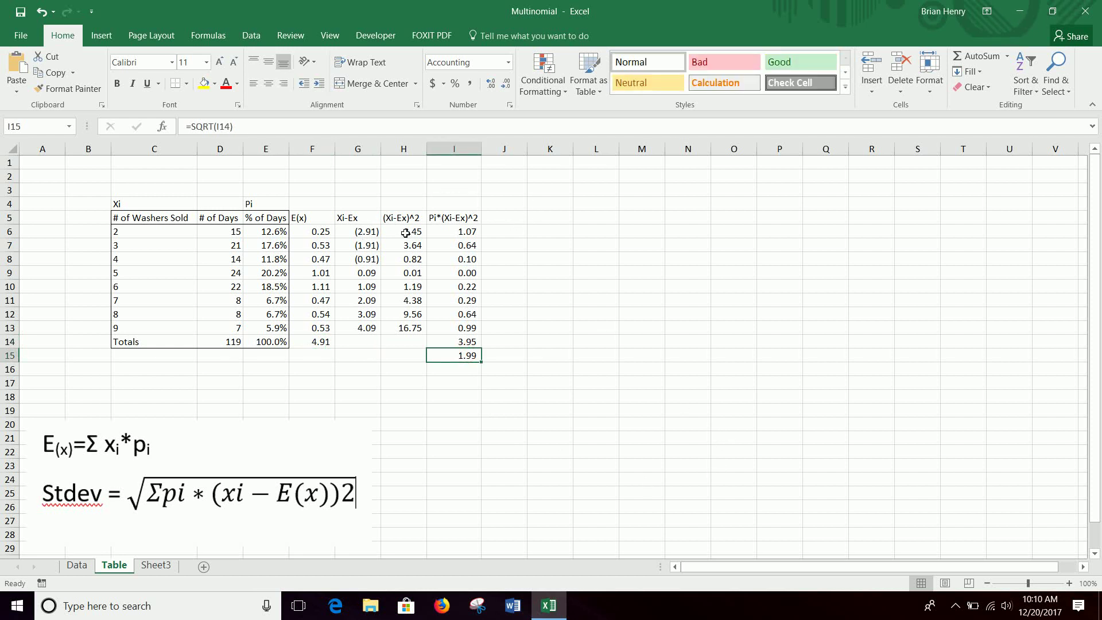
pyautogui.click(513, 216)
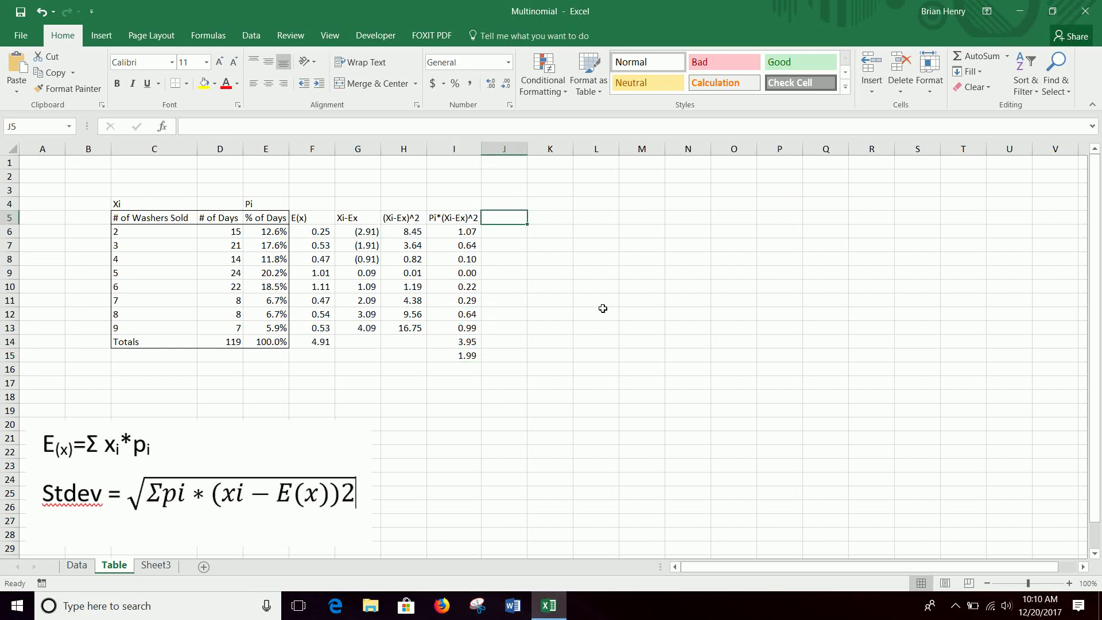
# - Label J5 Pi*(Xi-Ex)^2 and enter =E6*(C6-$F$14)^2 in J6
pyautogui.write('Pi*(Xi-Ex)^2')
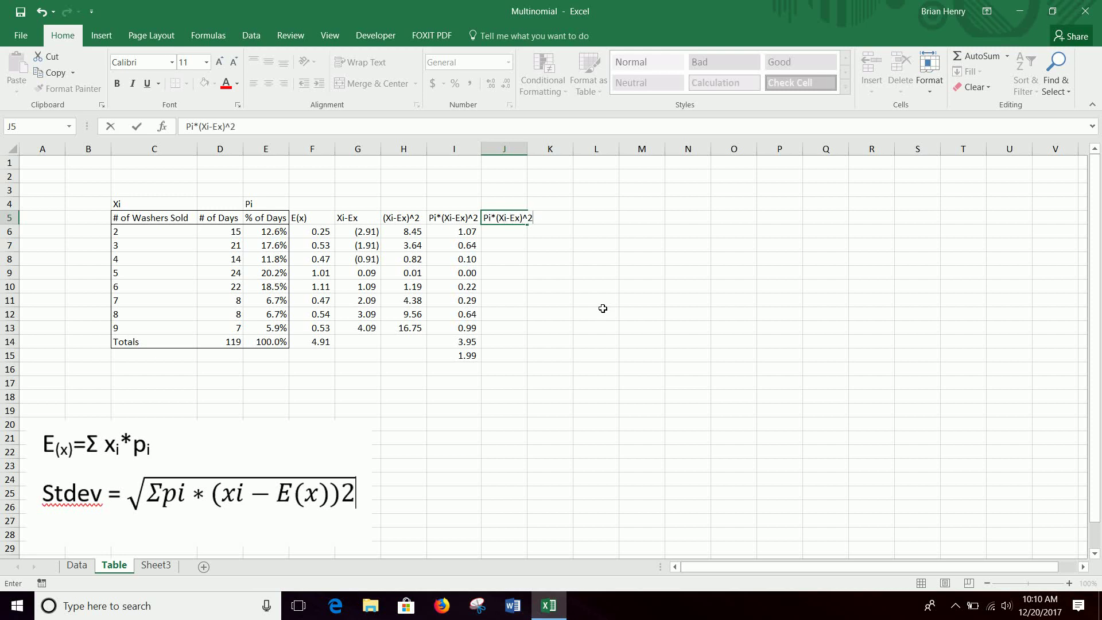
pyautogui.press('Return')
pyautogui.write('=')
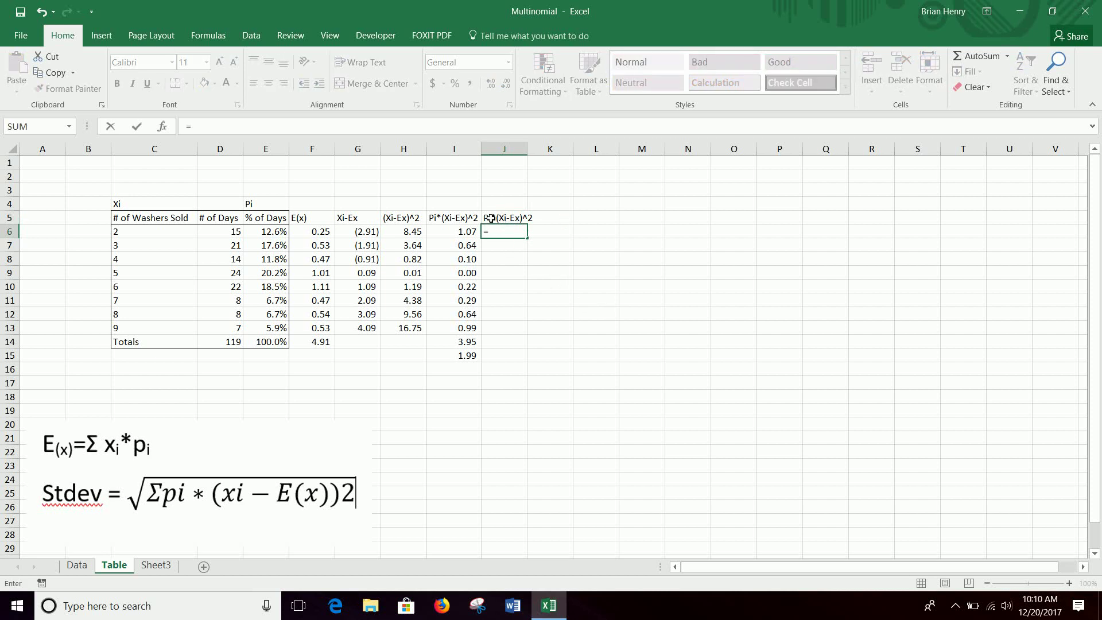
pyautogui.click(281, 233)
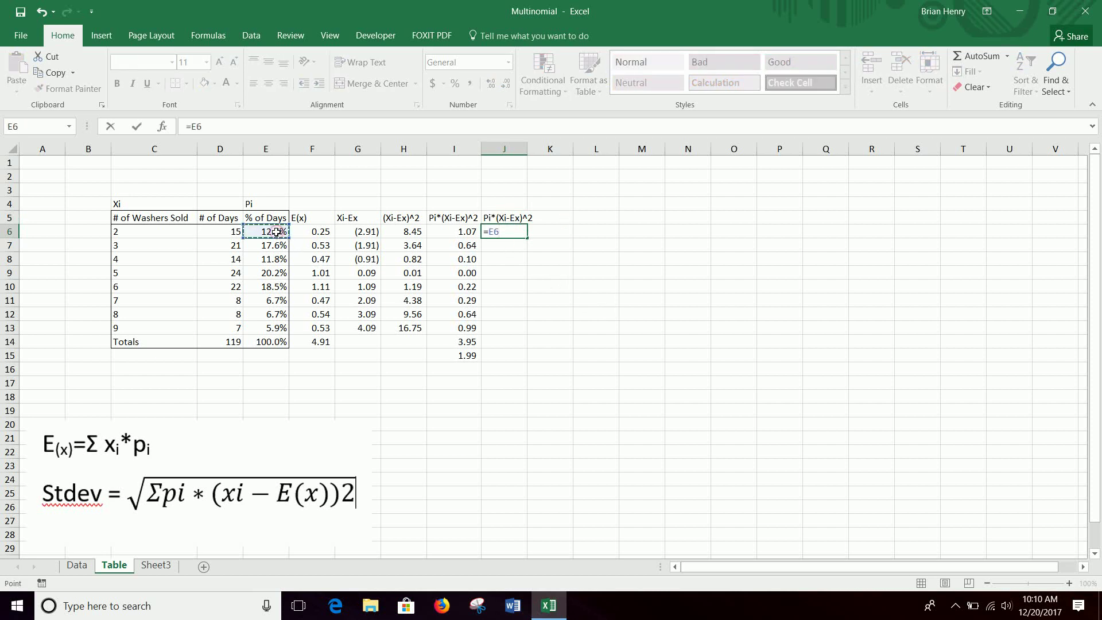
pyautogui.write('*(')
pyautogui.click(119, 233)
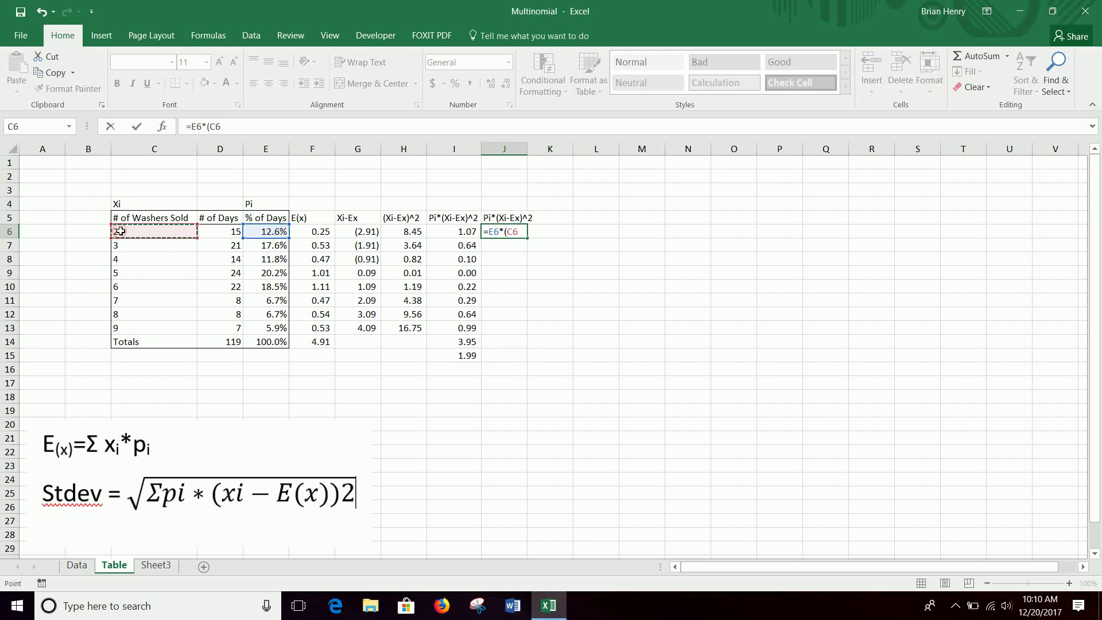
pyautogui.write('-')
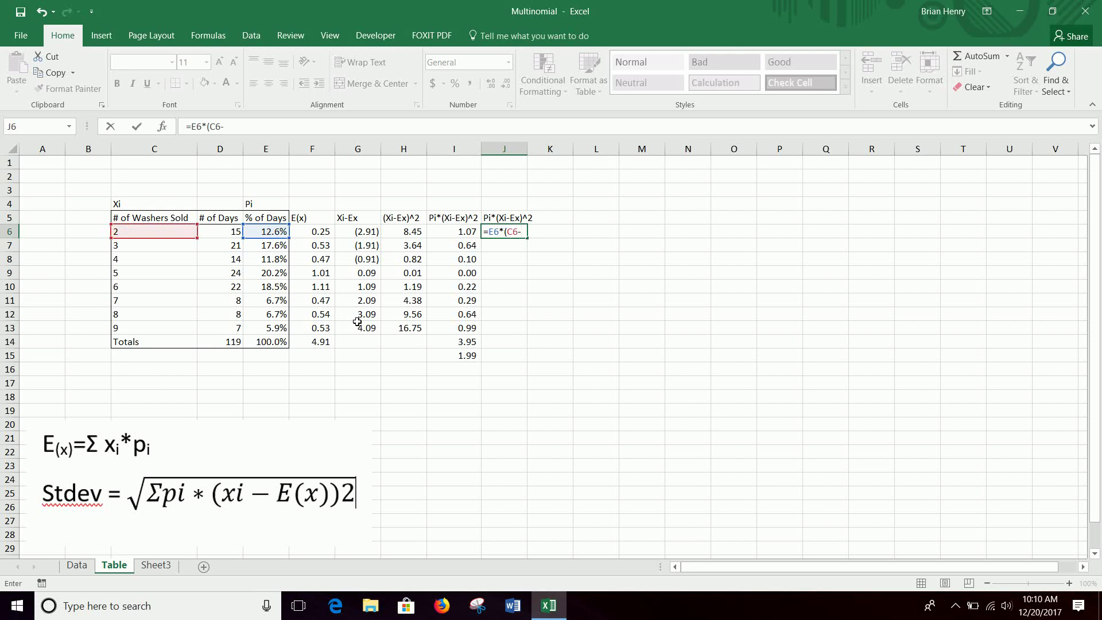
pyautogui.click(310, 342)
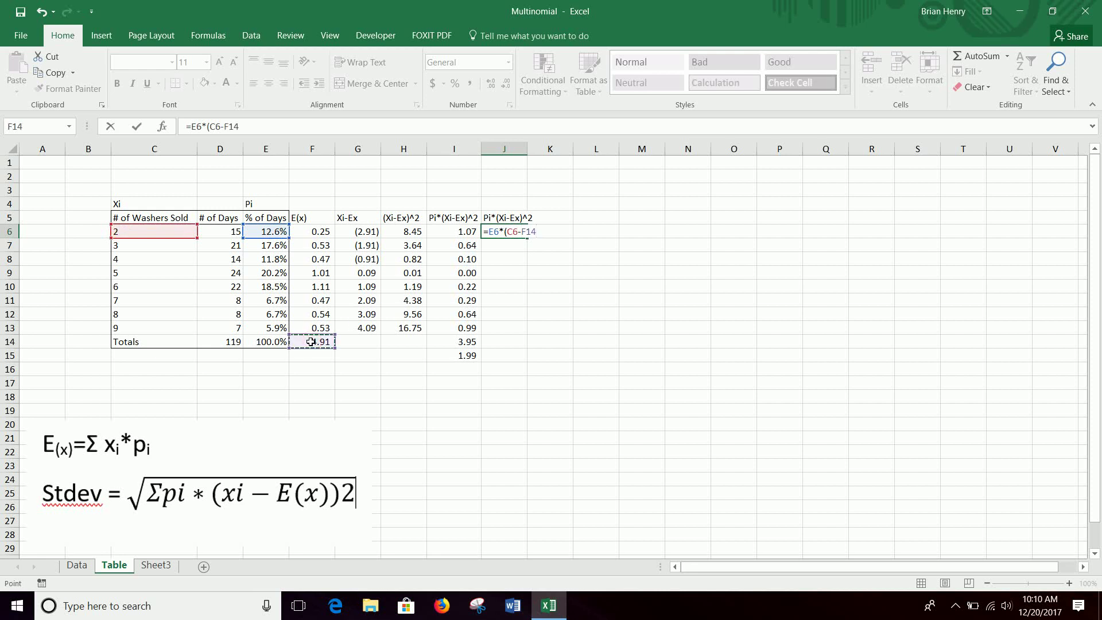
pyautogui.press('F4')
pyautogui.write(')^2')
pyautogui.press('Return')
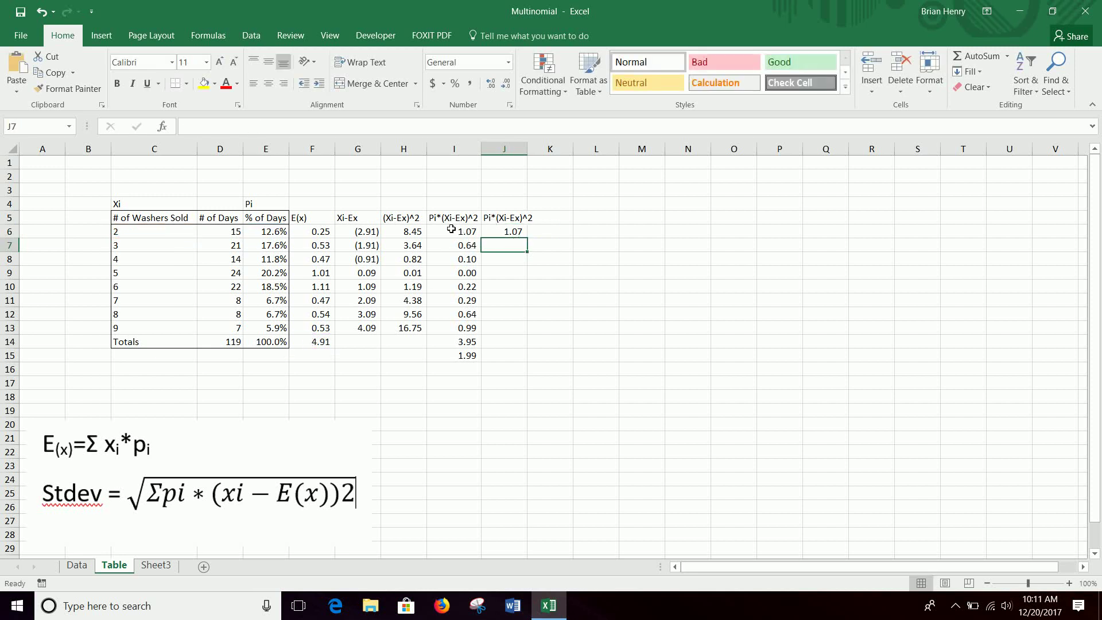
# - Fill J6 down to J13 and copy the I14 total and I15 square root across to column J
pyautogui.click(522, 232)
pyautogui.moveTo(527, 238); pyautogui.dragTo(525, 359)
pyautogui.click(472, 346)
pyautogui.click(473, 358)
pyautogui.click(508, 221)
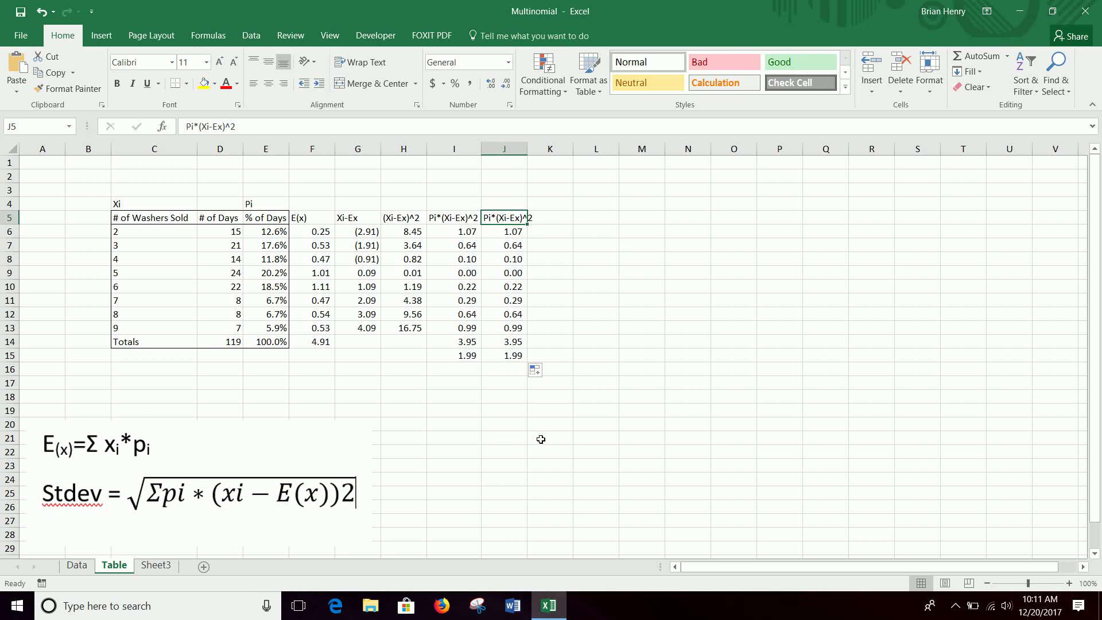
pyautogui.click(956, 608)
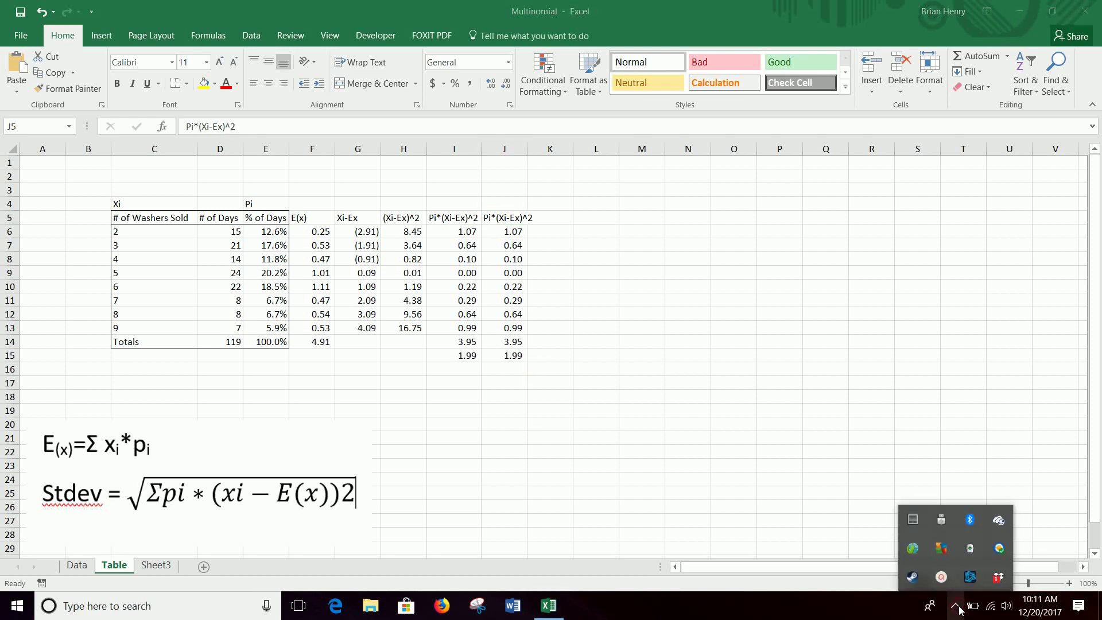